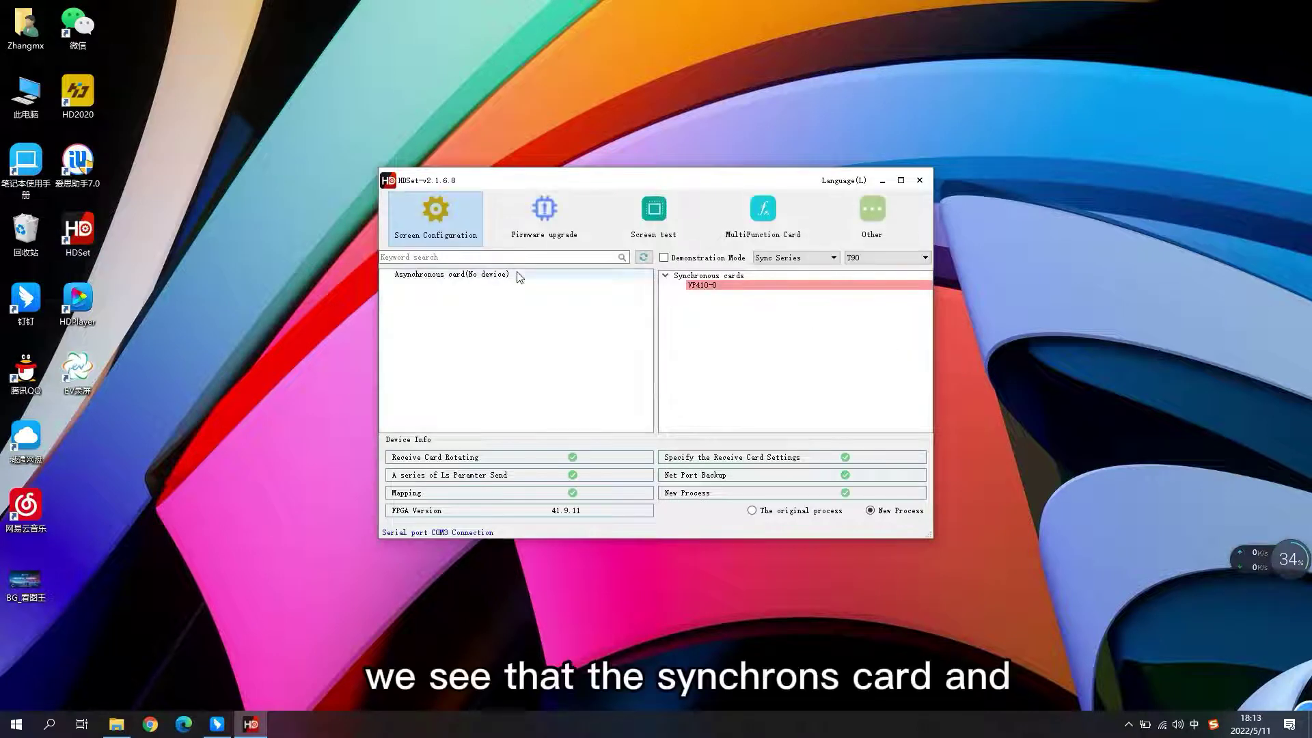
Step: Pick VF410-0 under Synchronous cards as the working device and select New Process mode
{"action": "left_click", "coordinate": [507, 276]}
{"action": "right_click", "coordinate": [696, 285]}
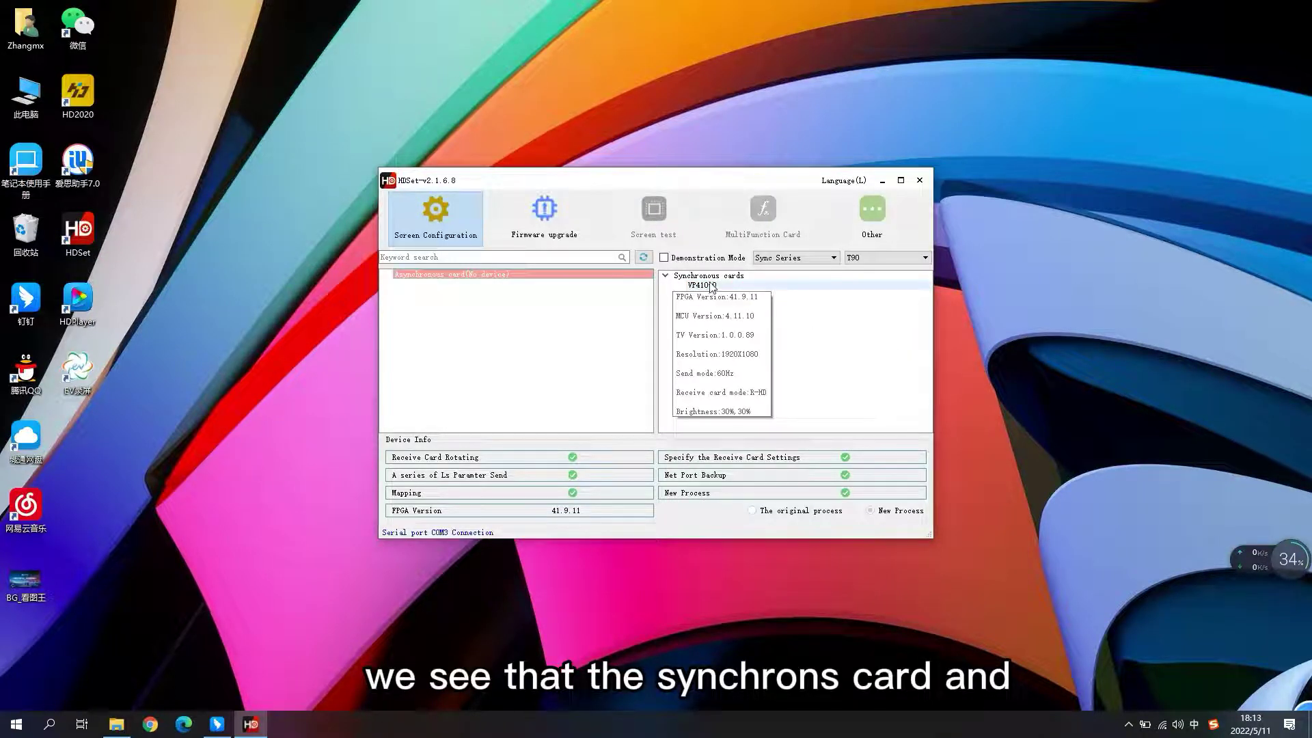
{"action": "left_click", "coordinate": [518, 381]}
{"action": "right_click", "coordinate": [700, 289]}
{"action": "left_click", "coordinate": [704, 276]}
{"action": "right_click", "coordinate": [723, 290]}
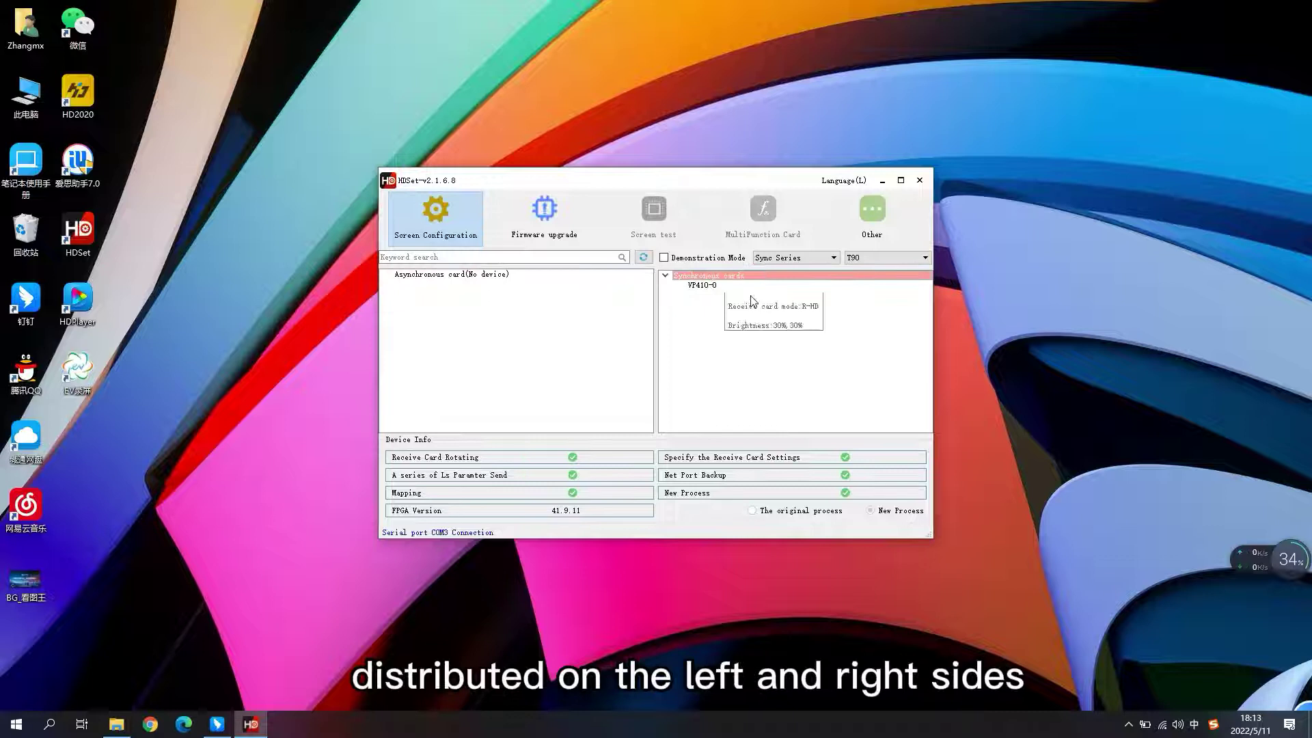
{"action": "left_click", "coordinate": [842, 459]}
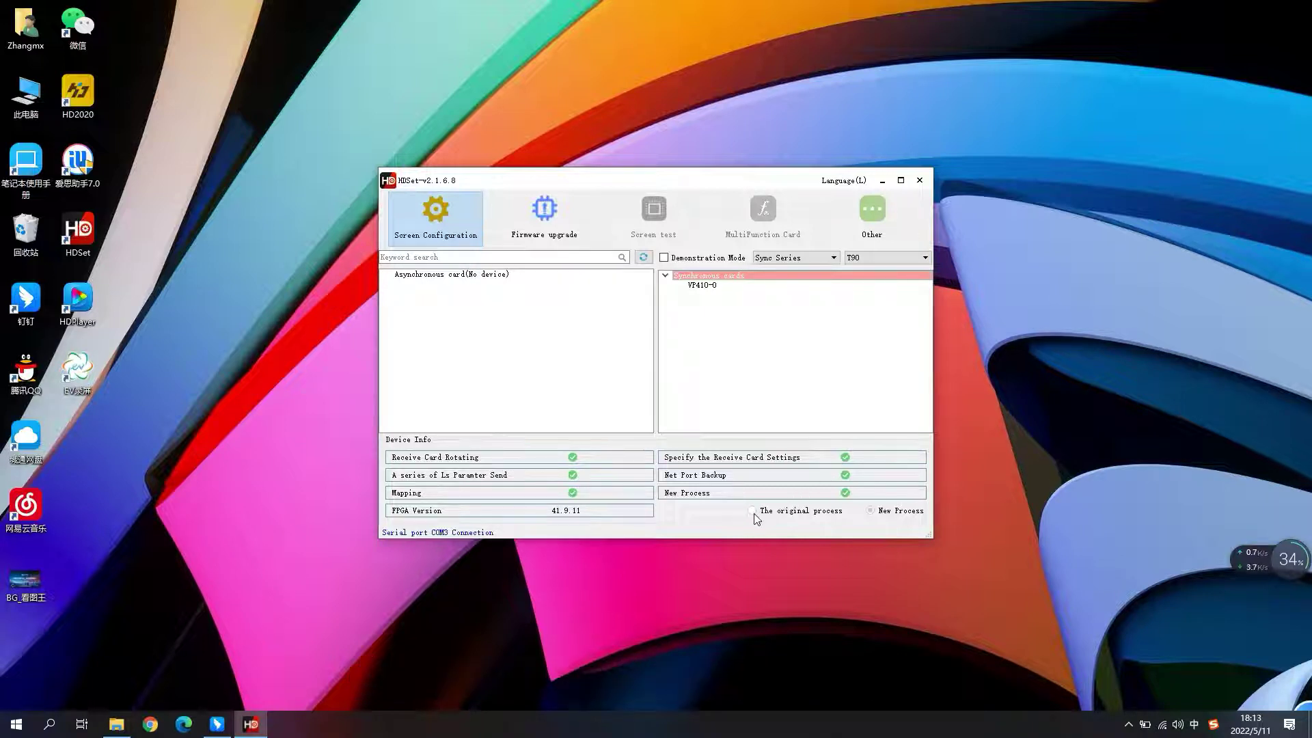
{"action": "right_click", "coordinate": [705, 285]}
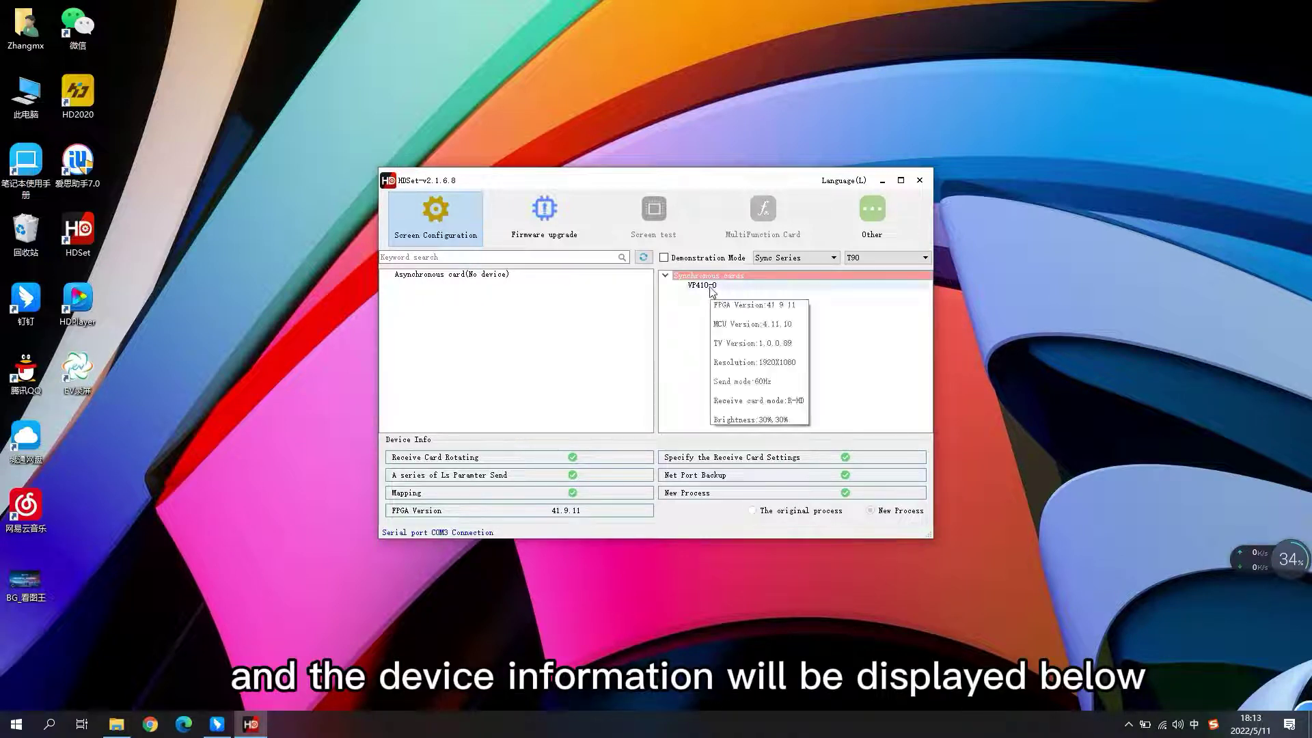
{"action": "left_click", "coordinate": [749, 338]}
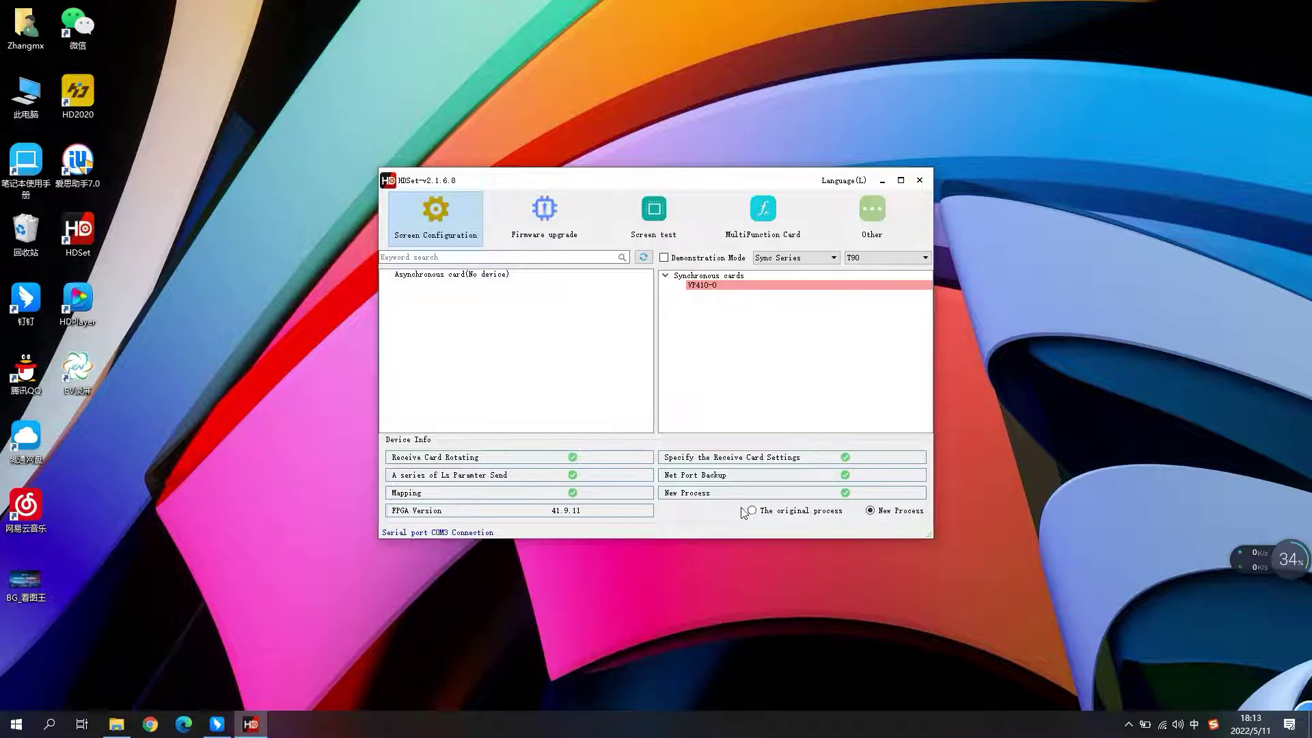
{"action": "left_click", "coordinate": [870, 511]}
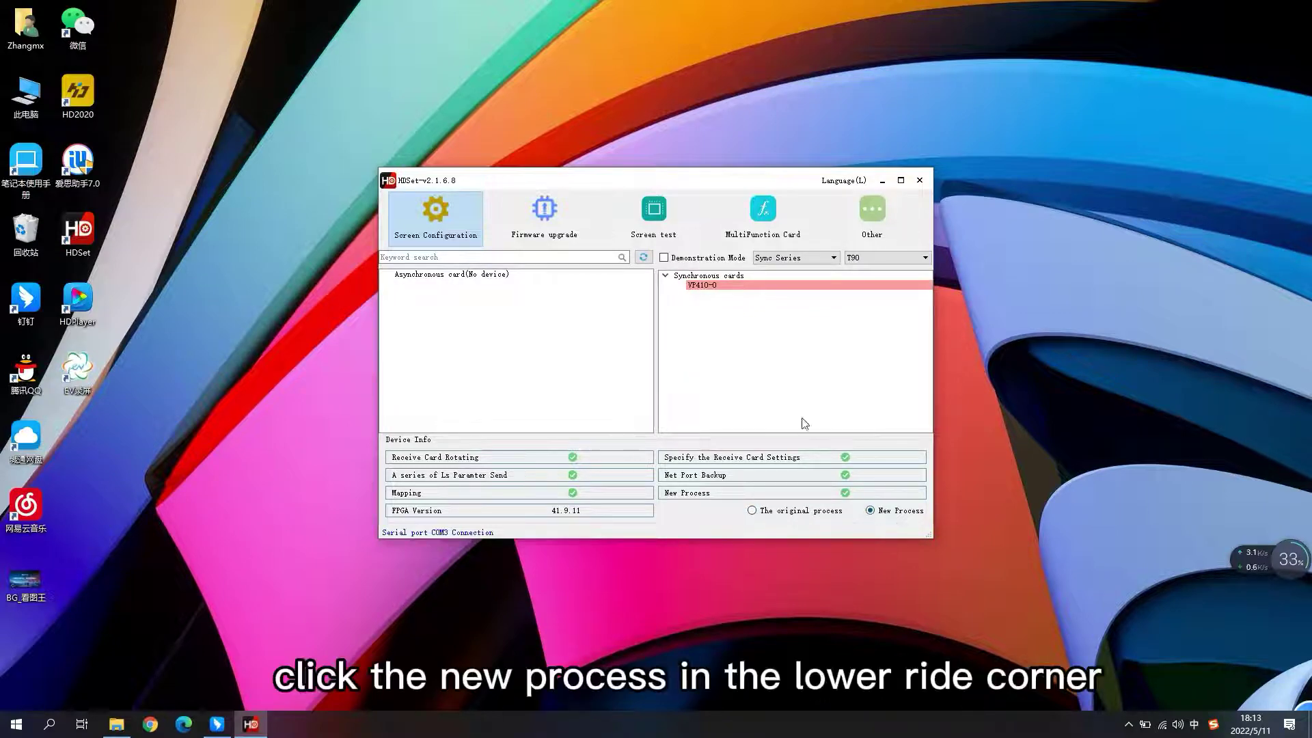
Step: Probe the connected receiving cards in Screen Configuration and show the Receive card parameters
{"action": "left_click", "coordinate": [457, 223]}
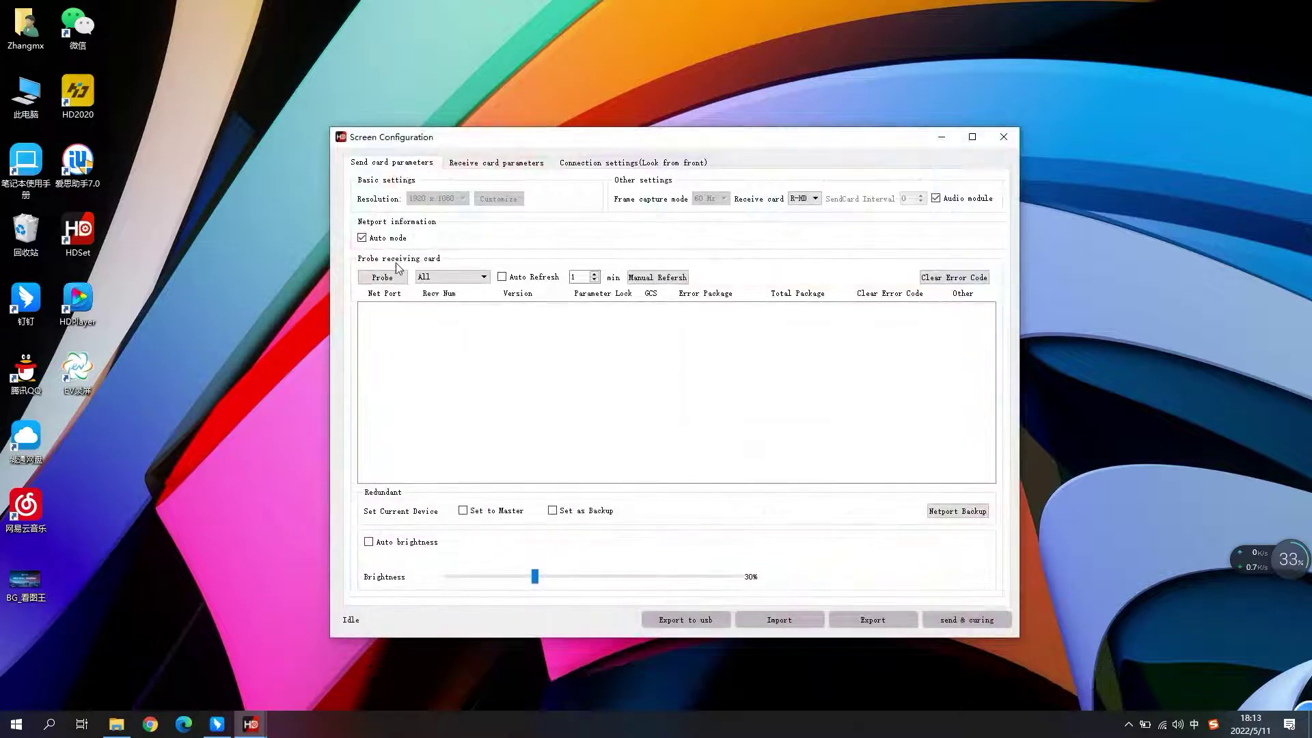
{"action": "left_click", "coordinate": [383, 279]}
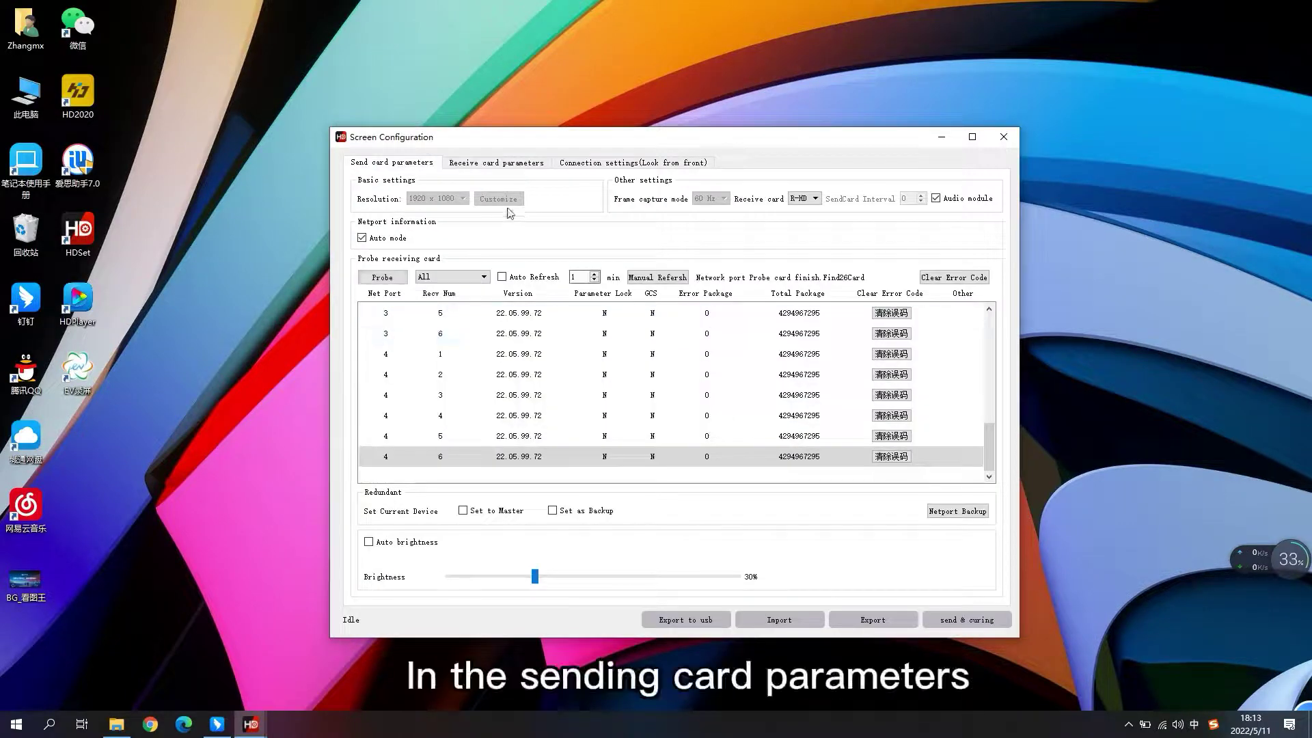
{"action": "left_click", "coordinate": [518, 164]}
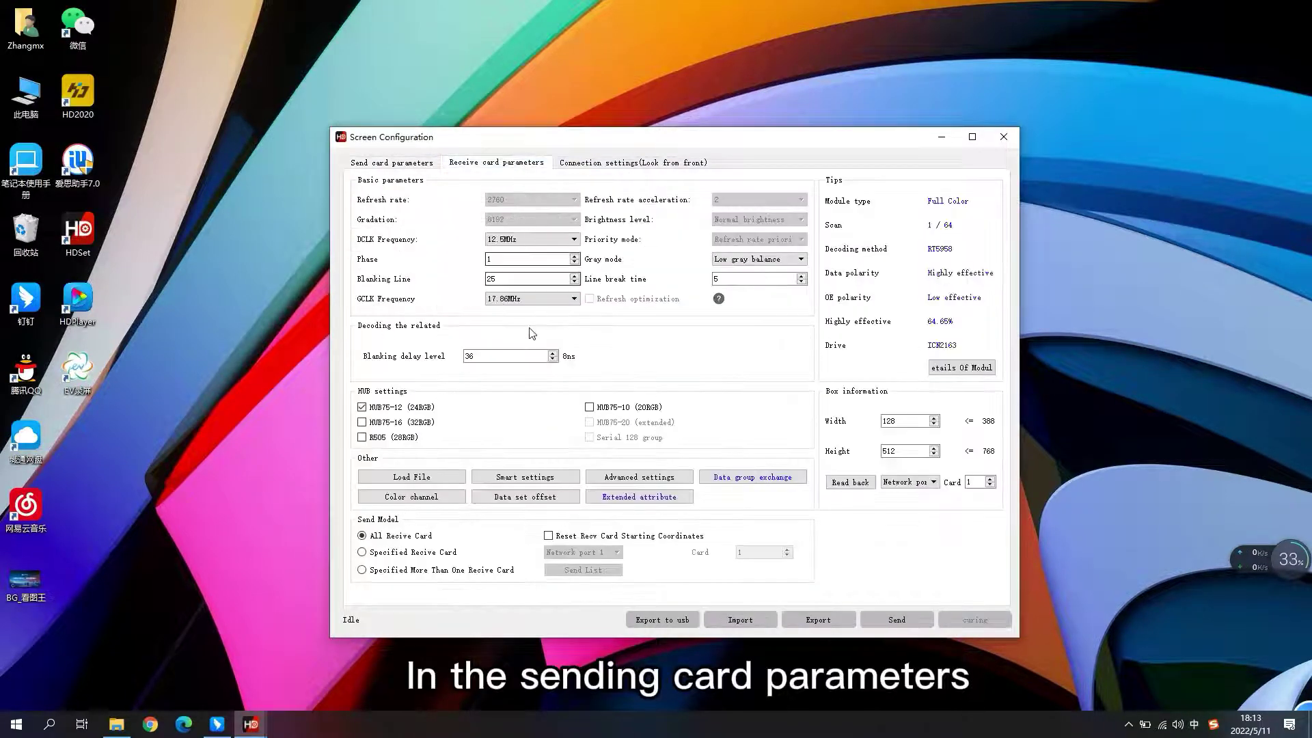
Step: Quit a first Smart settings attempt, enable HUB75-12 (24bit), and restart Smart settings
{"action": "left_click", "coordinate": [521, 479]}
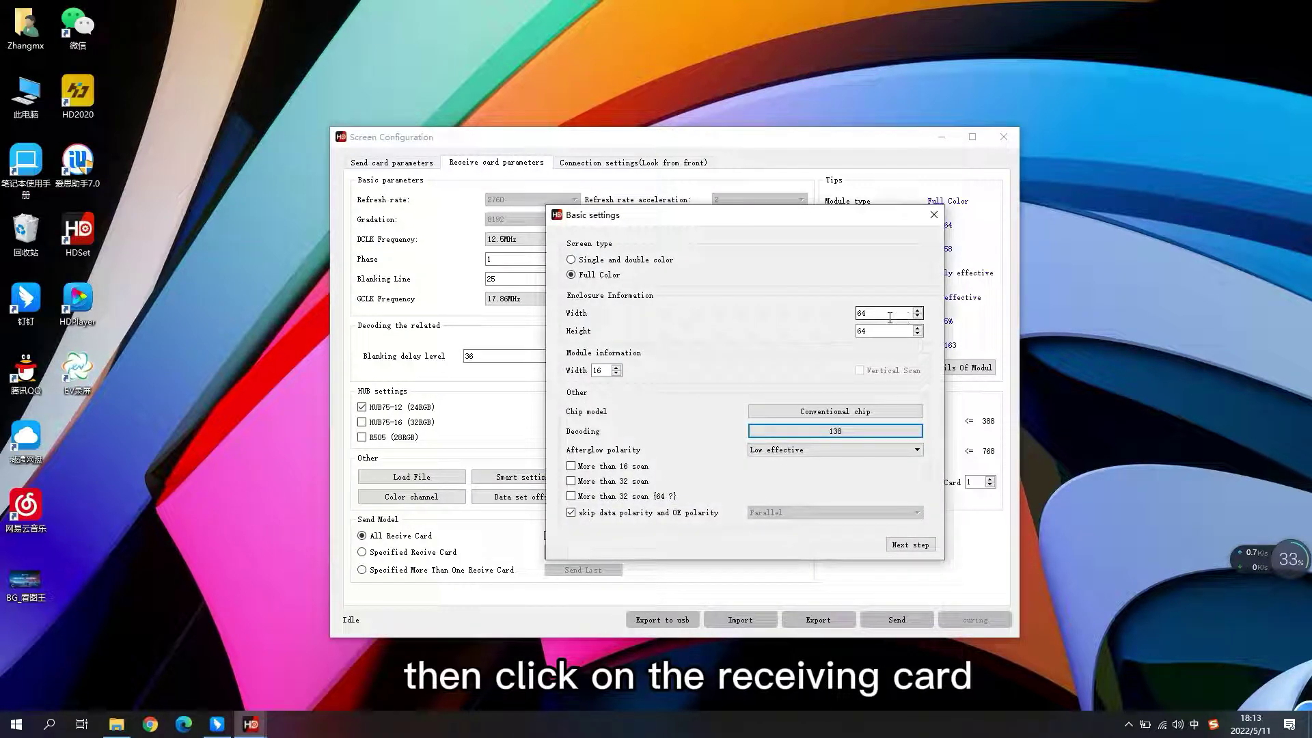
{"action": "left_click", "coordinate": [933, 215]}
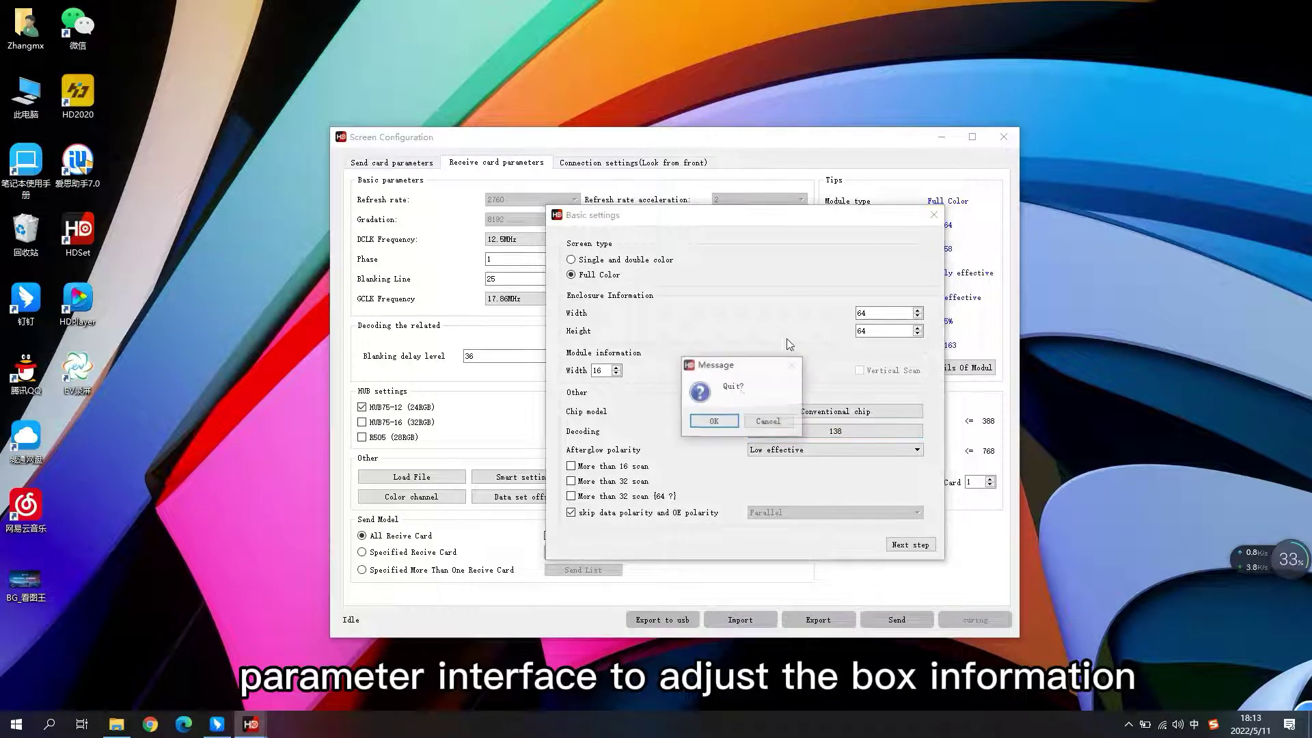
{"action": "left_click", "coordinate": [714, 422]}
{"action": "left_click", "coordinate": [362, 408]}
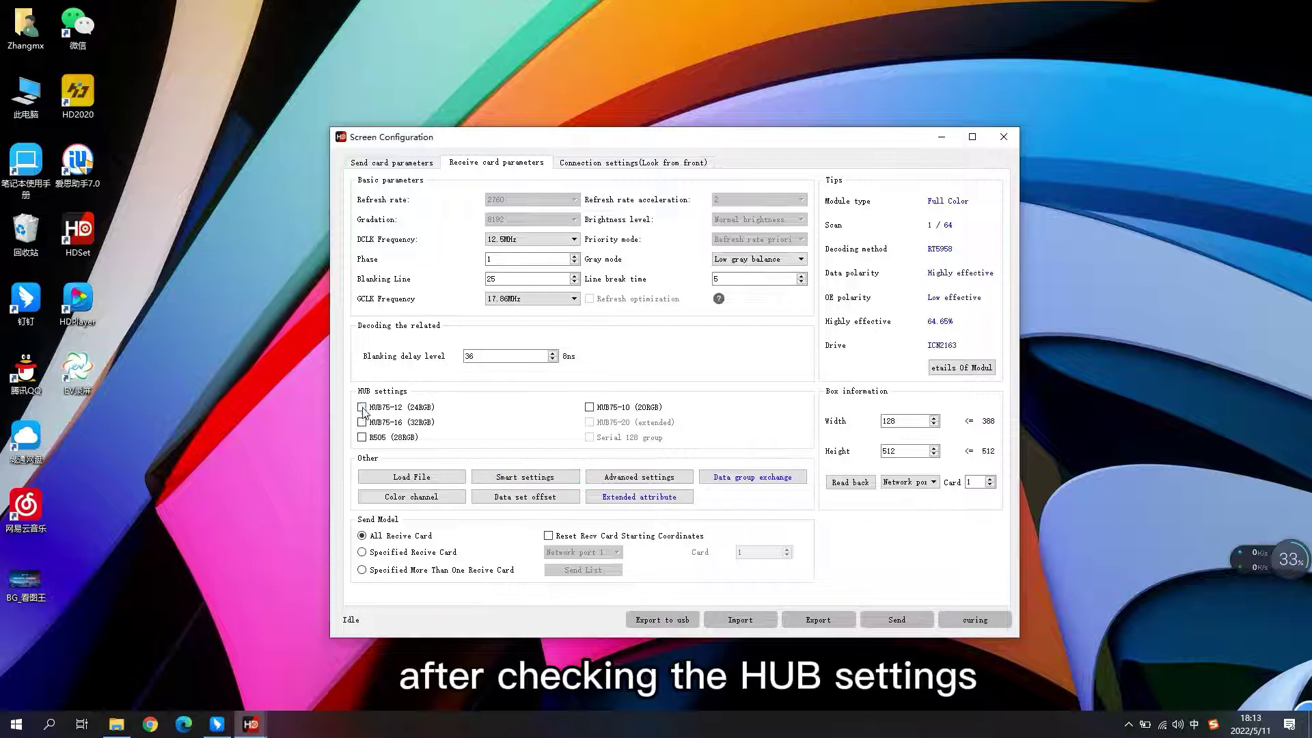
{"action": "left_click", "coordinate": [539, 476]}
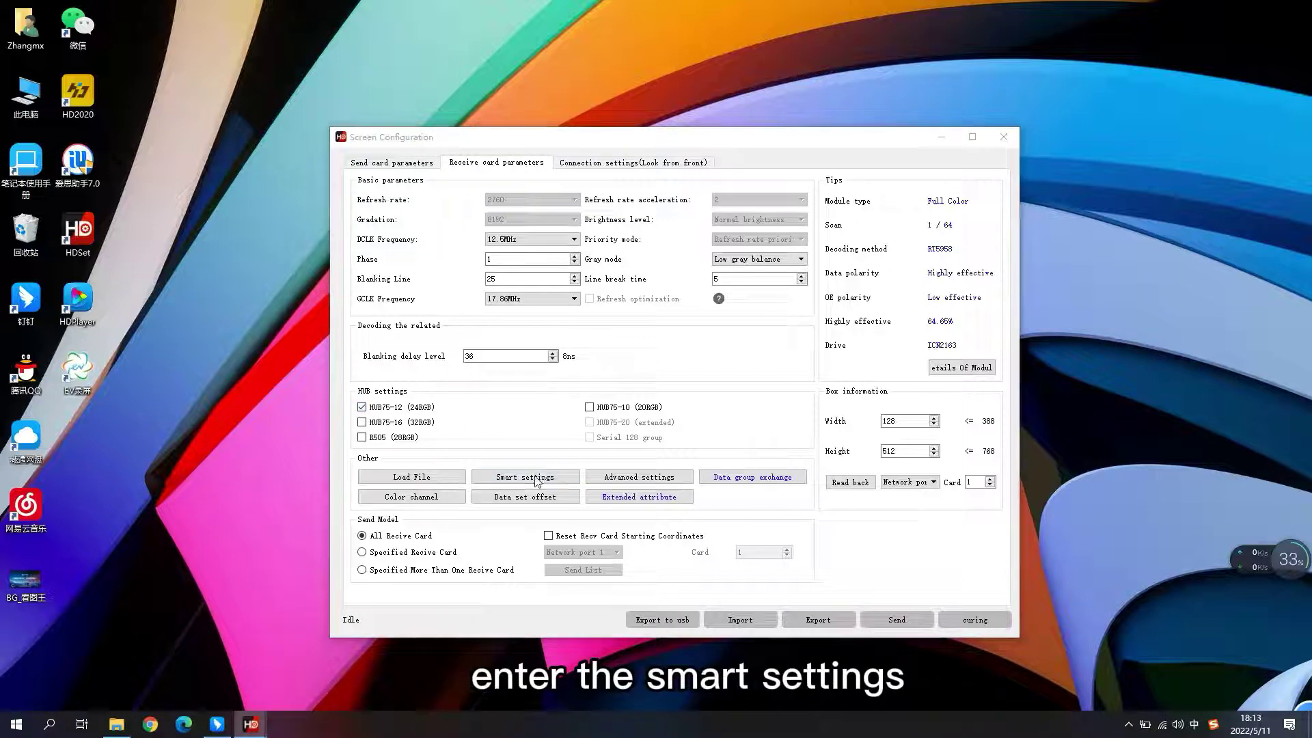
Step: Set box size 128×512, module width 64, chip ICN2163 and decoding type RT5958
{"action": "double_click", "coordinate": [882, 312]}
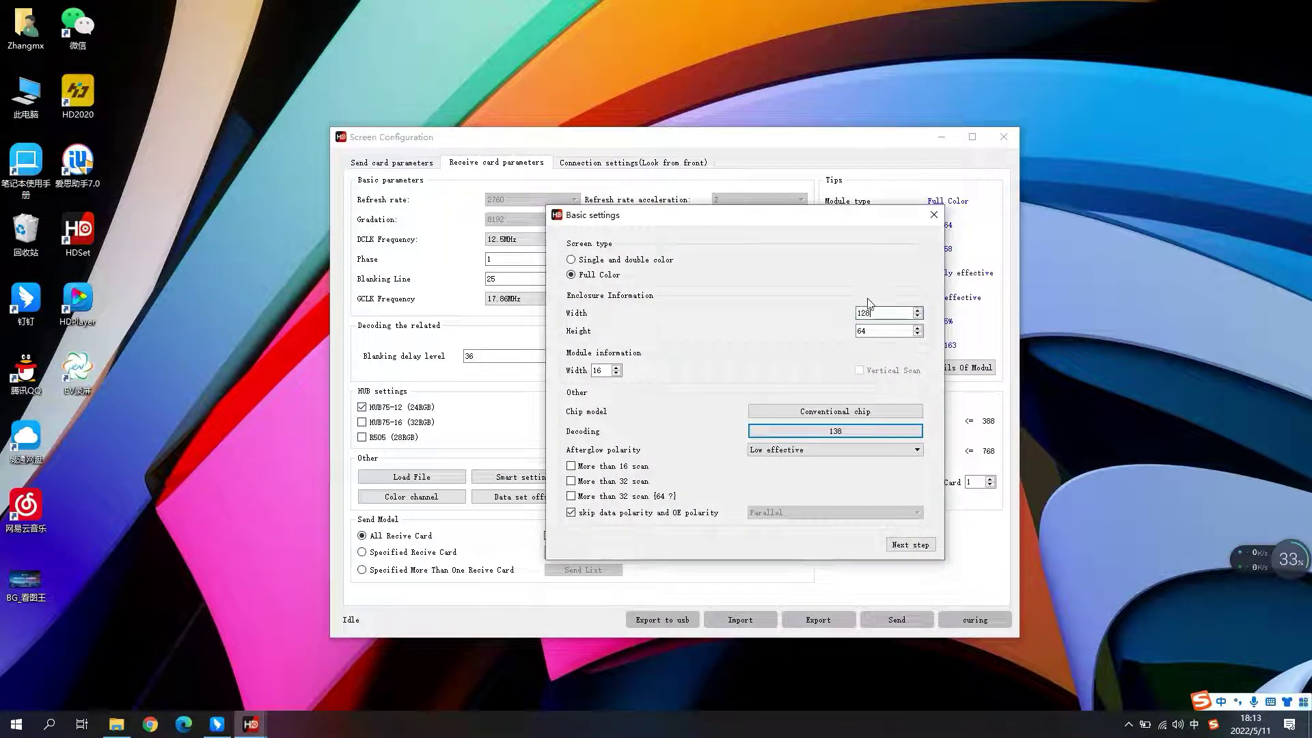
{"action": "left_click", "coordinate": [880, 329]}
{"action": "type", "text": "512"}
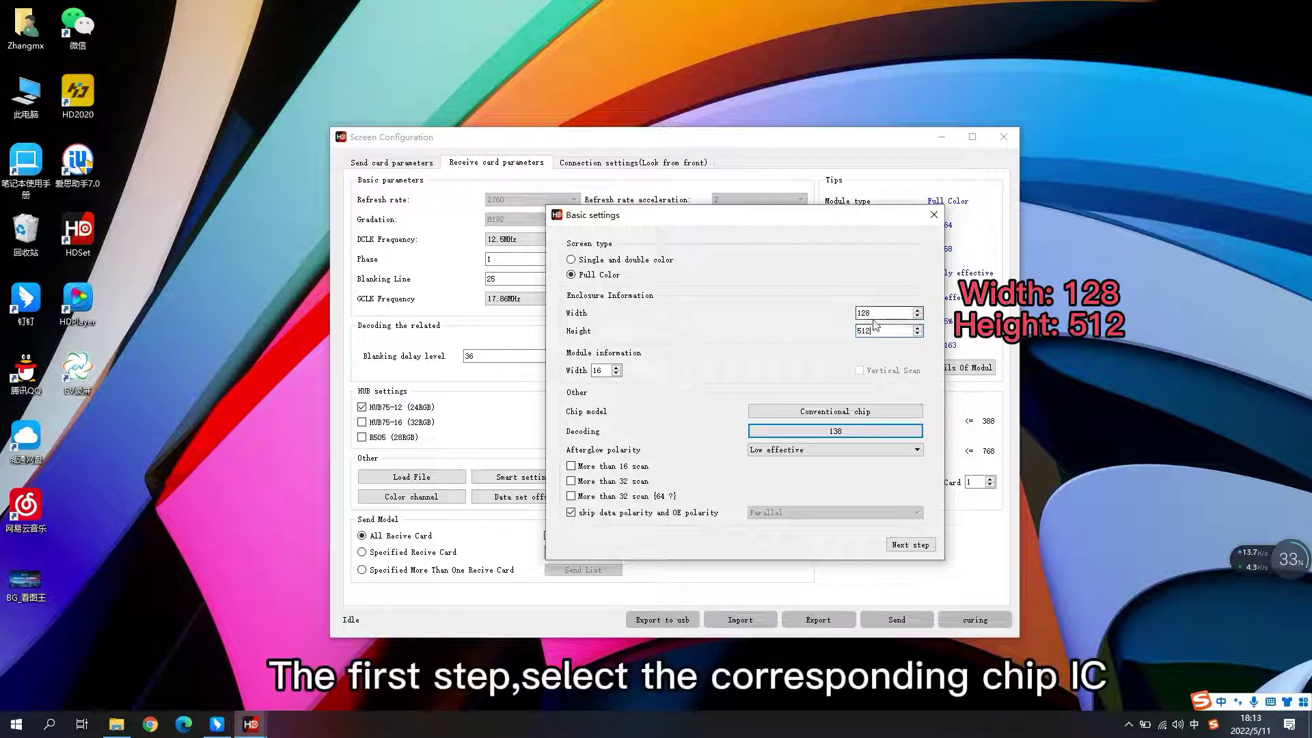
{"action": "double_click", "coordinate": [605, 370]}
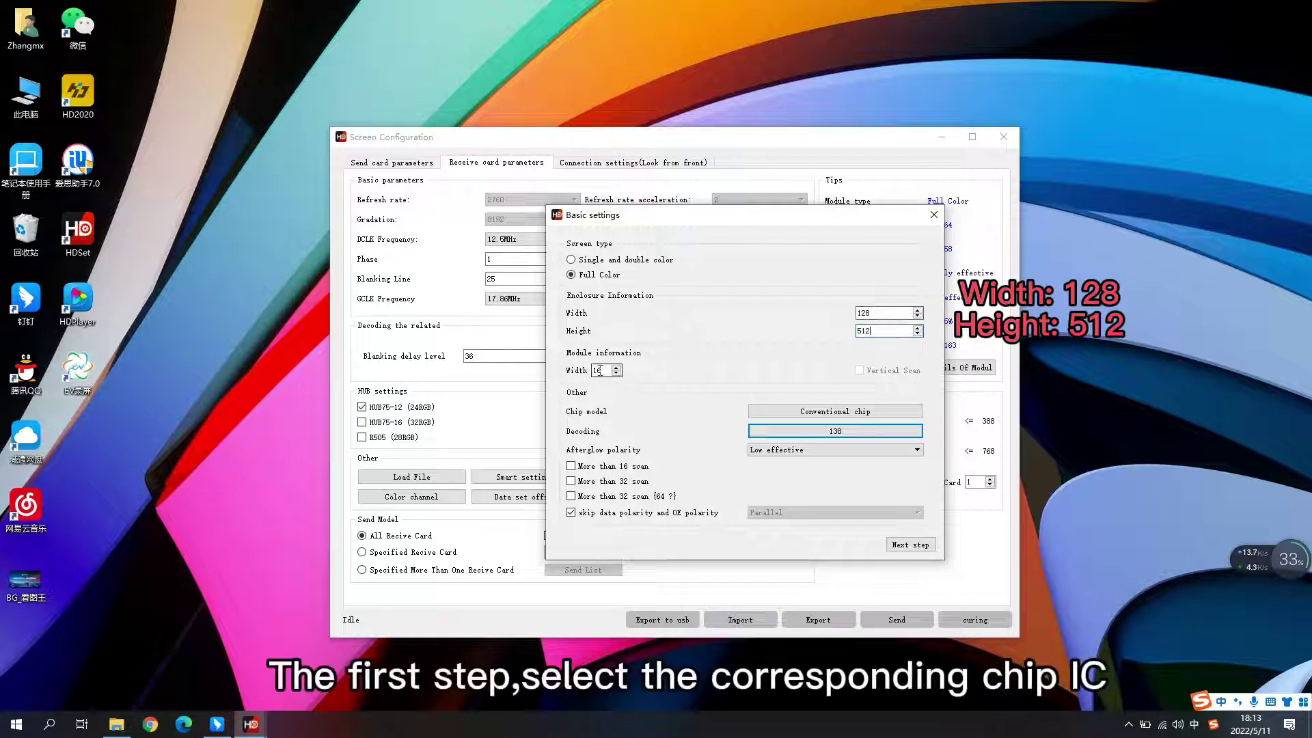
{"action": "left_click", "coordinate": [776, 410]}
{"action": "double_click", "coordinate": [406, 454]}
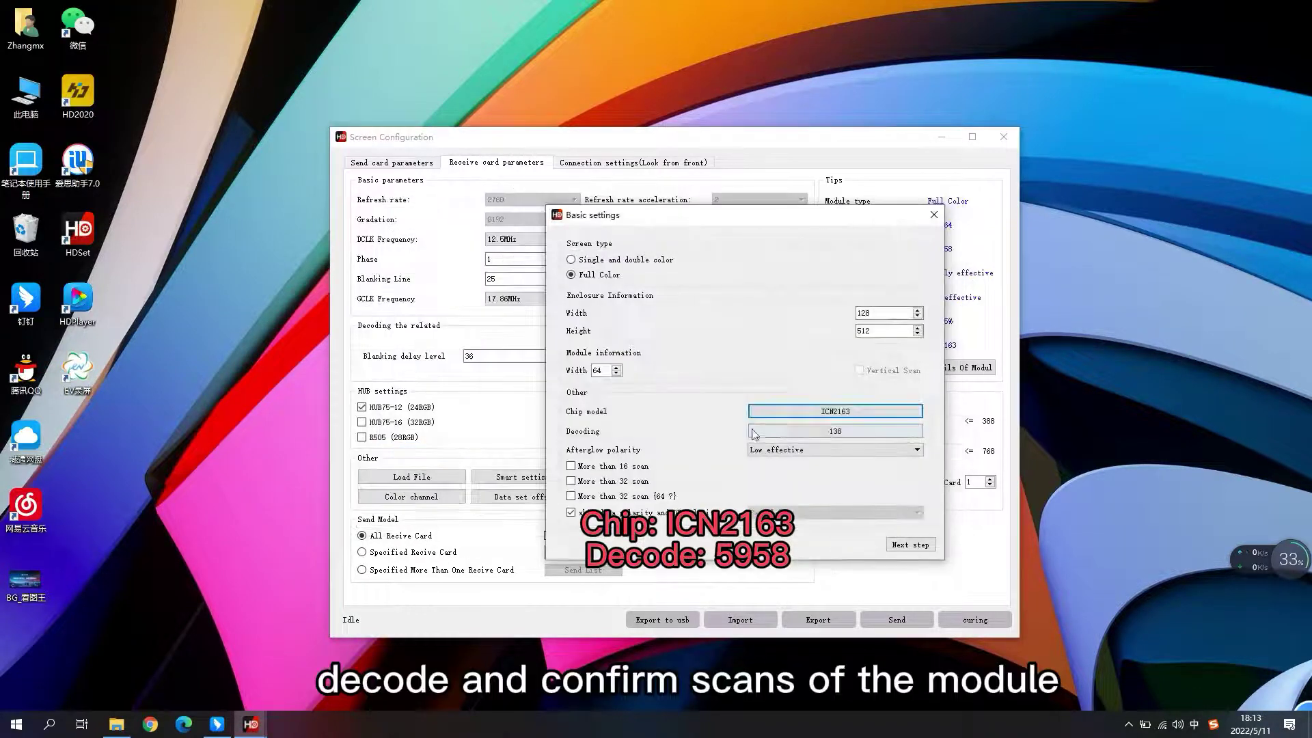
{"action": "left_click", "coordinate": [754, 432]}
{"action": "double_click", "coordinate": [860, 373]}
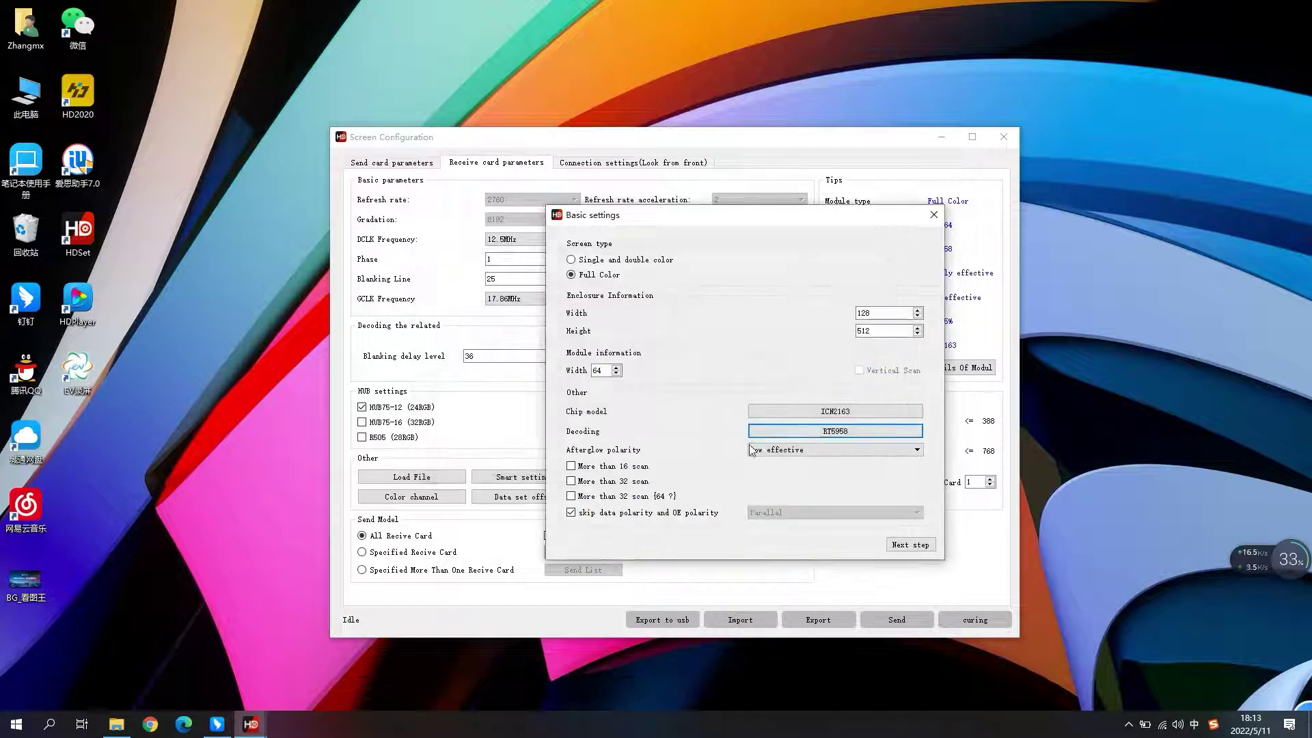
Step: Advance to the colour channel step and set State A to green
{"action": "left_click", "coordinate": [911, 546]}
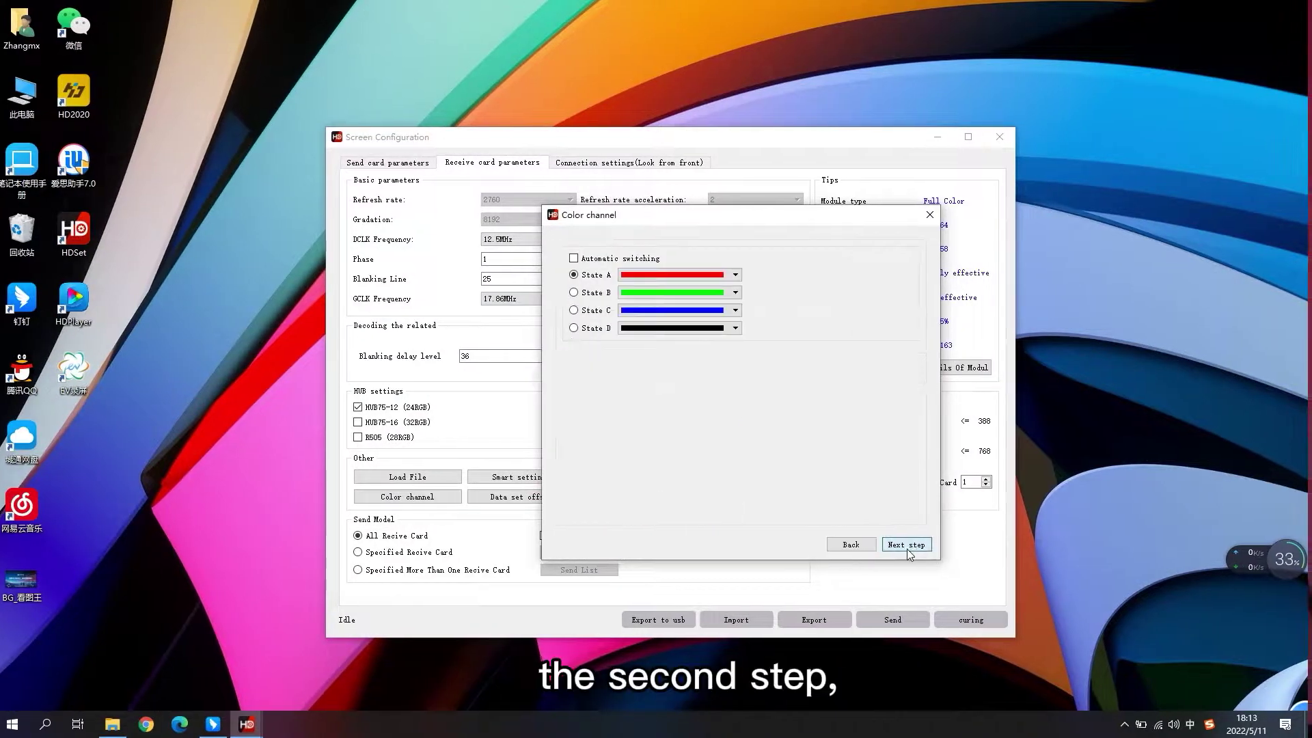
{"action": "left_click", "coordinate": [656, 274]}
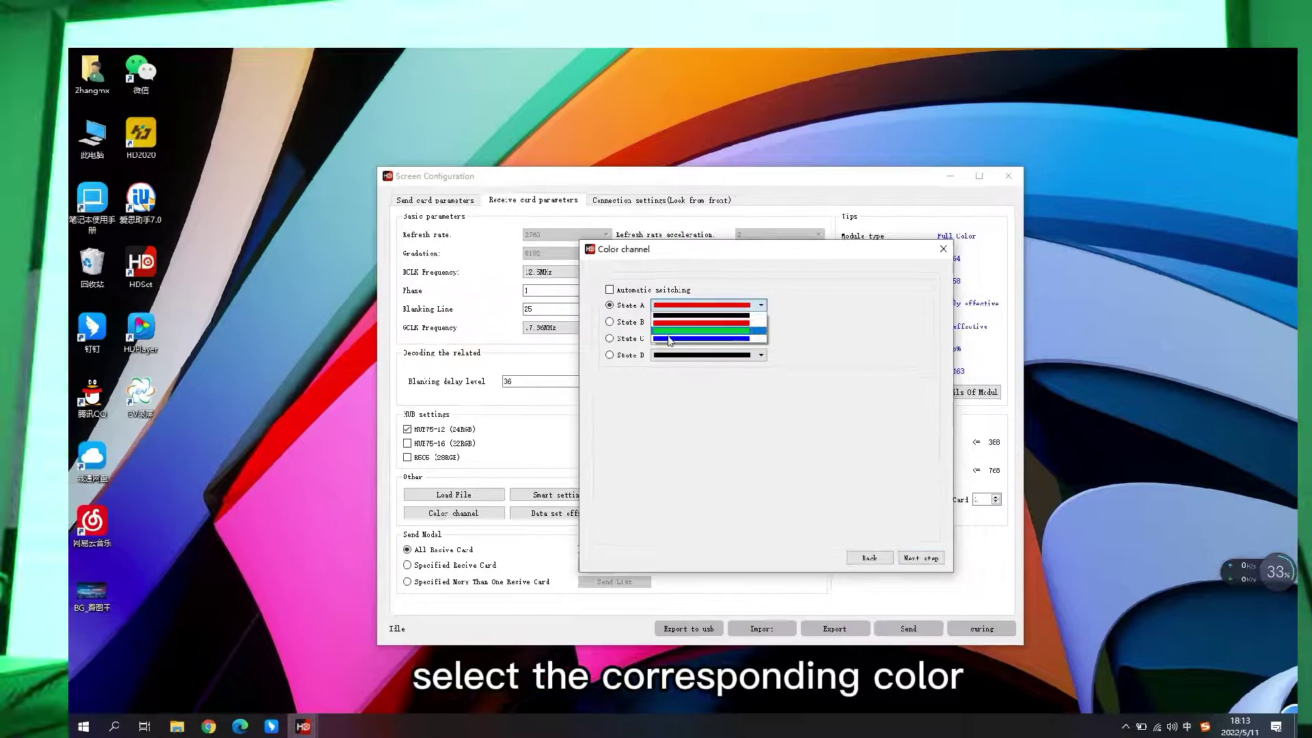
{"action": "left_click", "coordinate": [668, 332]}
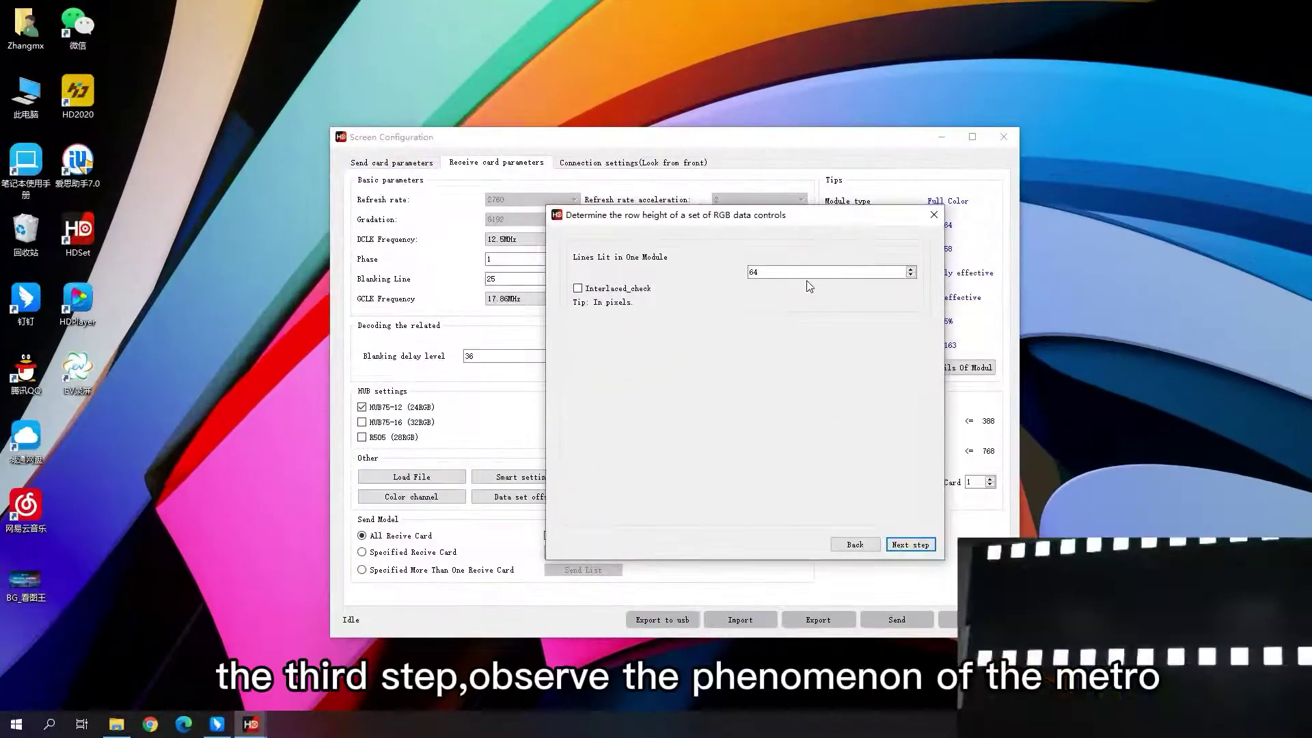
Step: Keep 64 rows per RGB data group and choose 1 line lit for the scan mode
{"action": "double_click", "coordinate": [805, 268]}
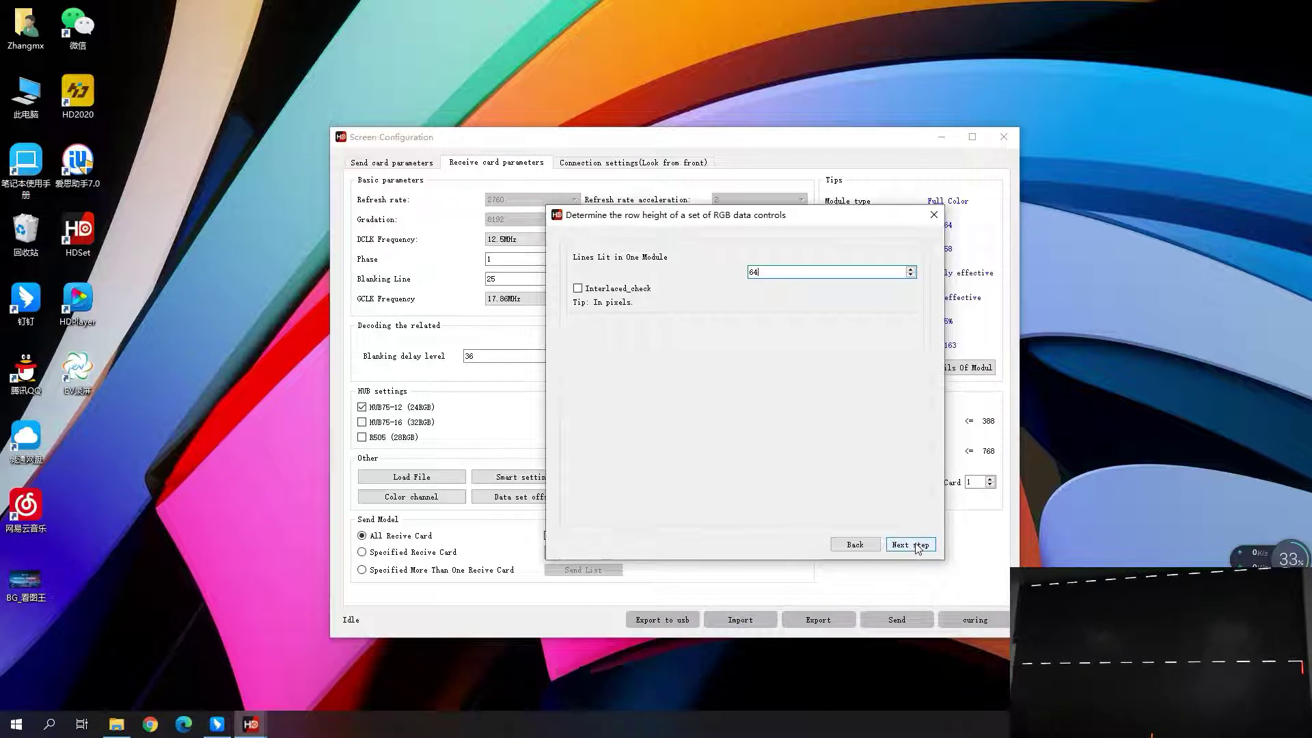
{"action": "left_click", "coordinate": [909, 545]}
{"action": "left_click", "coordinate": [835, 265]}
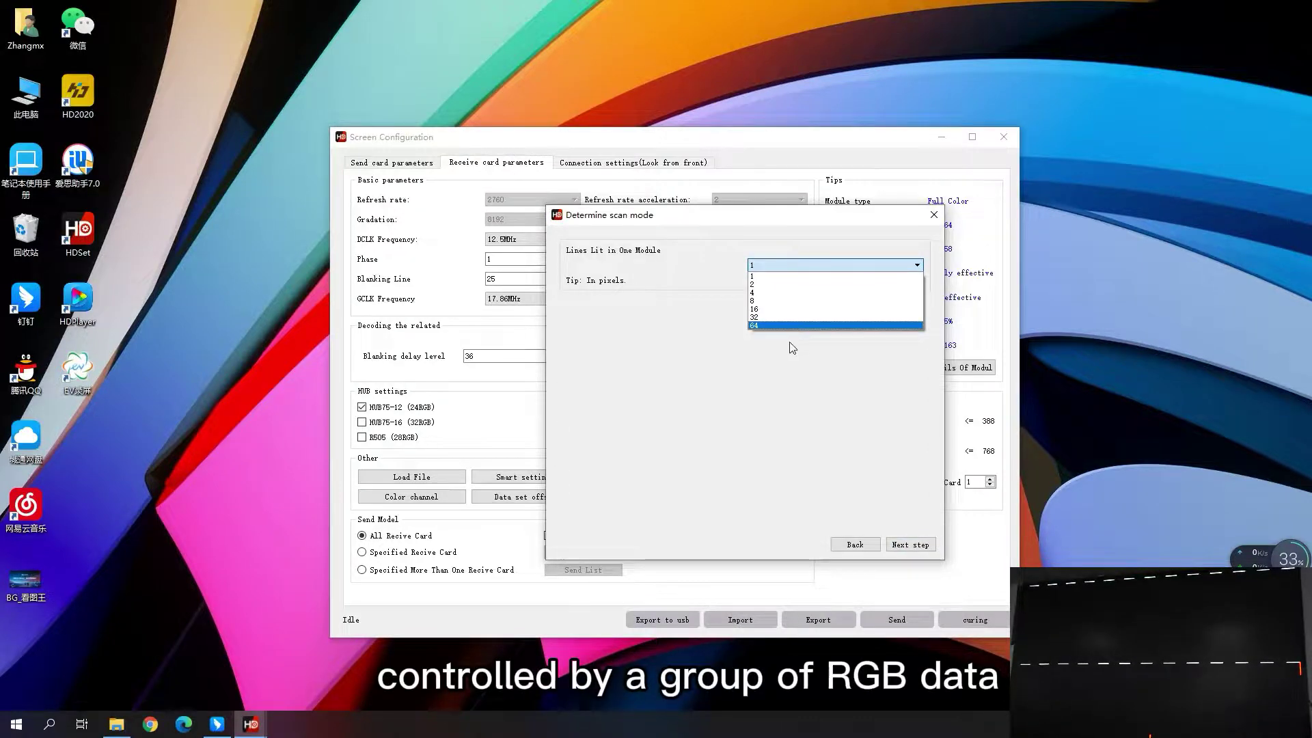
{"action": "left_click", "coordinate": [778, 277]}
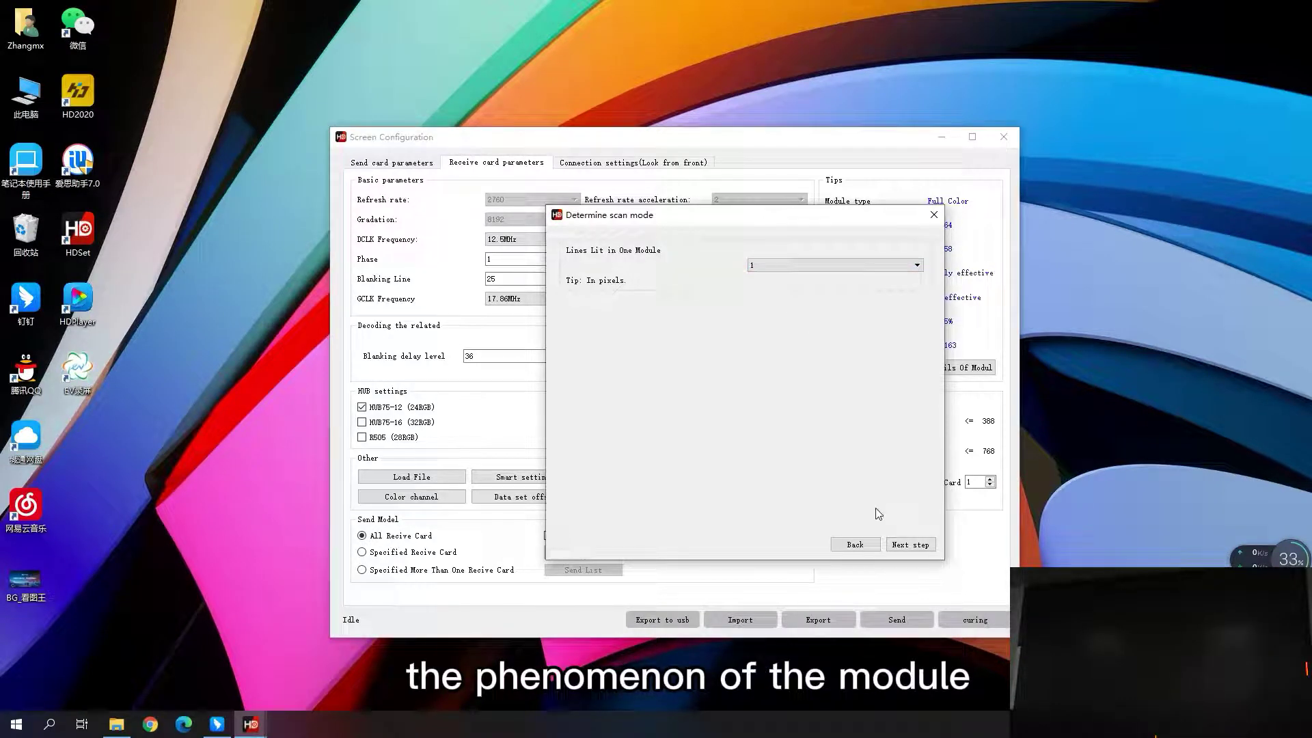
{"action": "left_click", "coordinate": [911, 545]}
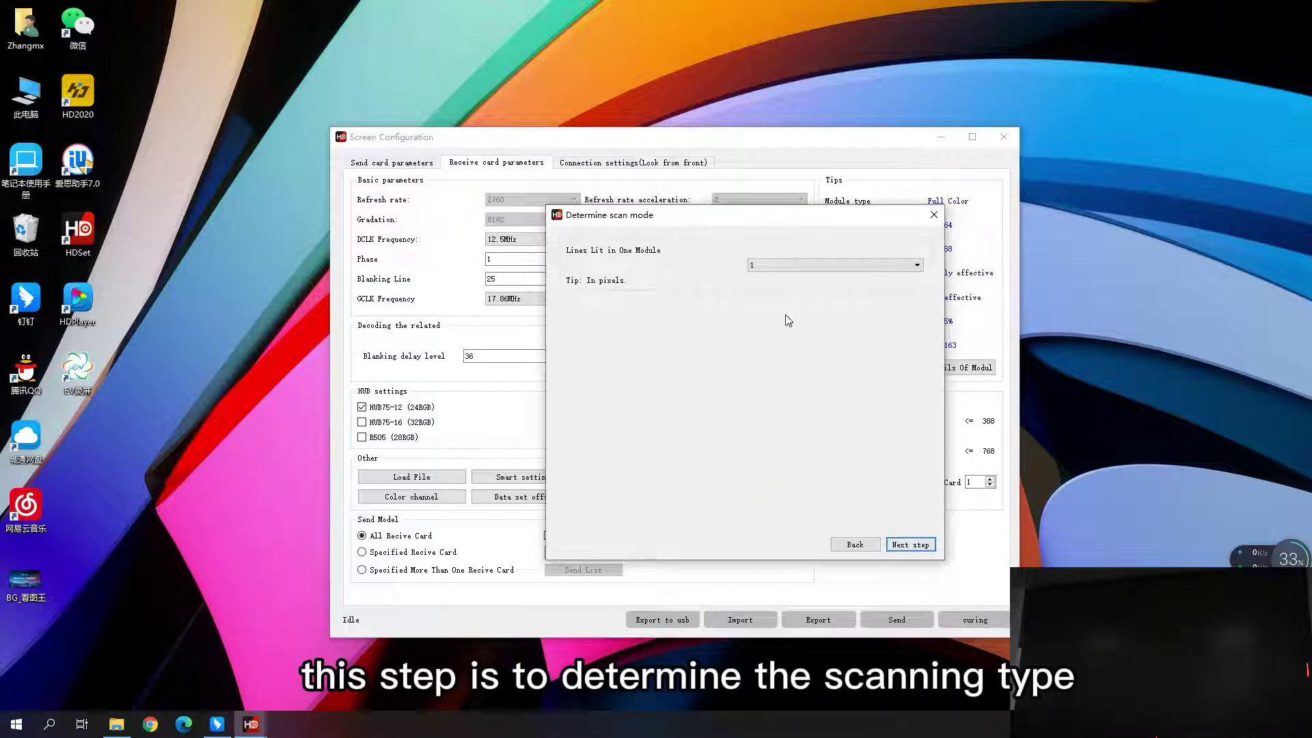
Step: Move on to point tracing, reset the trace and mark the first point
{"action": "left_click", "coordinate": [796, 267]}
{"action": "left_click", "coordinate": [796, 281]}
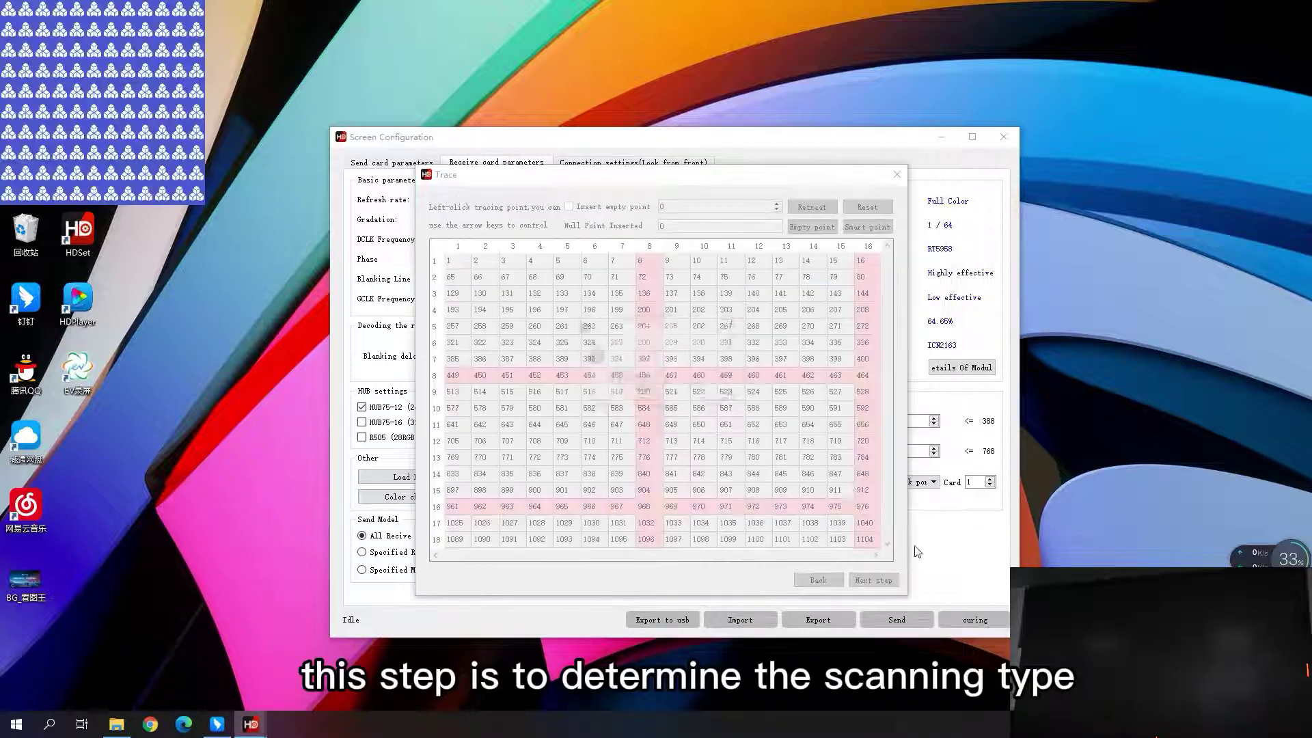
{"action": "left_click", "coordinate": [691, 384]}
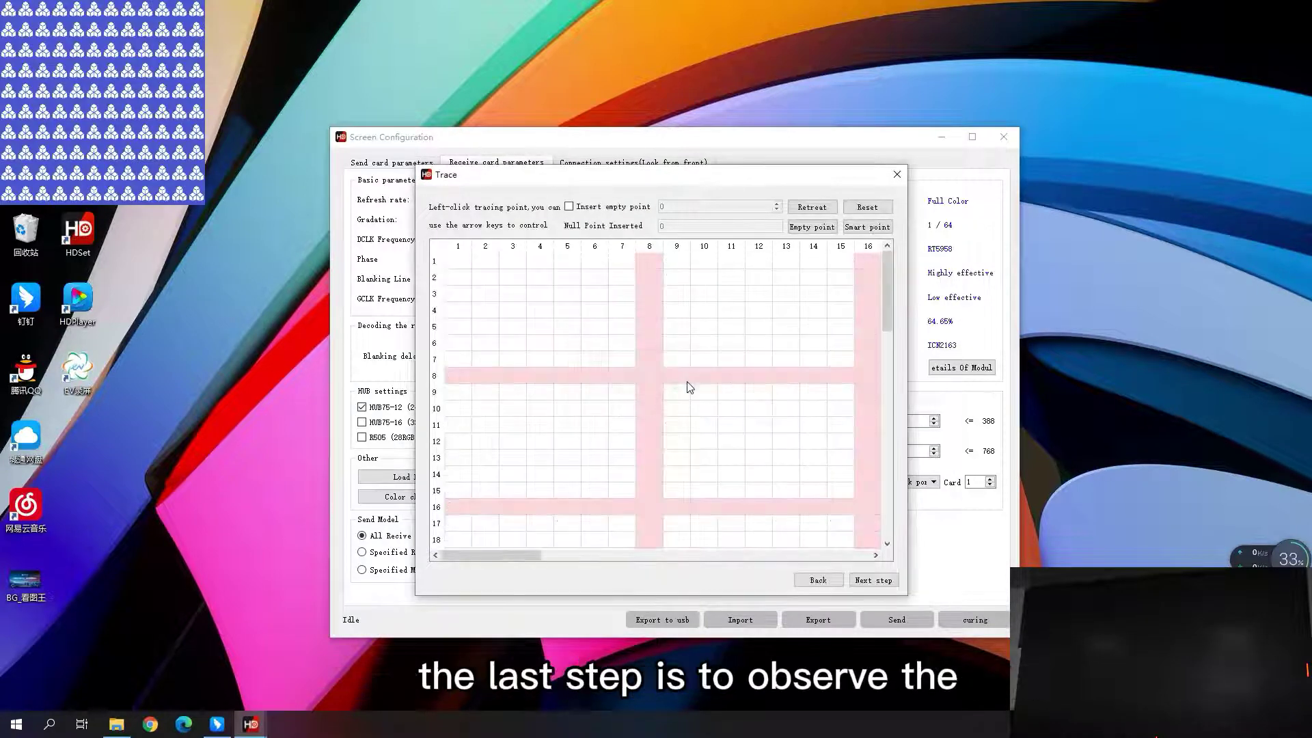
{"action": "left_click", "coordinate": [459, 262]}
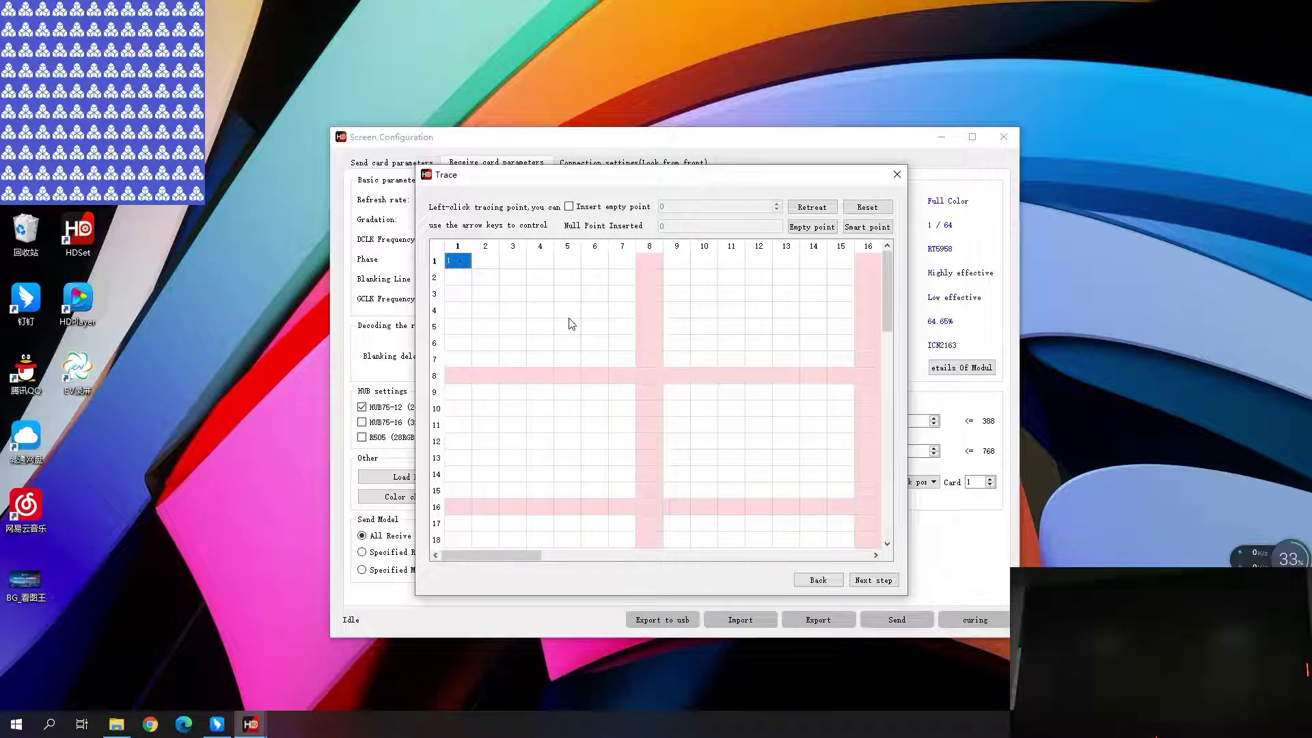
Step: Trace row 1 rightwards with arrow keys, then trace rows 2 through 63 downward
{"action": "key", "text": "Right"}
{"action": "key", "text": "Right"}
{"action": "key", "text": "Right"}
{"action": "key", "text": "Right"}
{"action": "key", "text": "Right"}
{"action": "key", "text": "Right"}
{"action": "key", "text": "Right"}
{"action": "key", "text": "Right"}
{"action": "key", "text": "Right"}
{"action": "key", "text": "Right"}
{"action": "key", "text": "Right"}
{"action": "key", "text": "Right"}
{"action": "key", "text": "Right"}
{"action": "key", "text": "Right"}
{"action": "key", "text": "Right"}
{"action": "key", "text": "Right"}
{"action": "key", "text": "Right"}
{"action": "key", "text": "Right"}
{"action": "key", "text": "Right"}
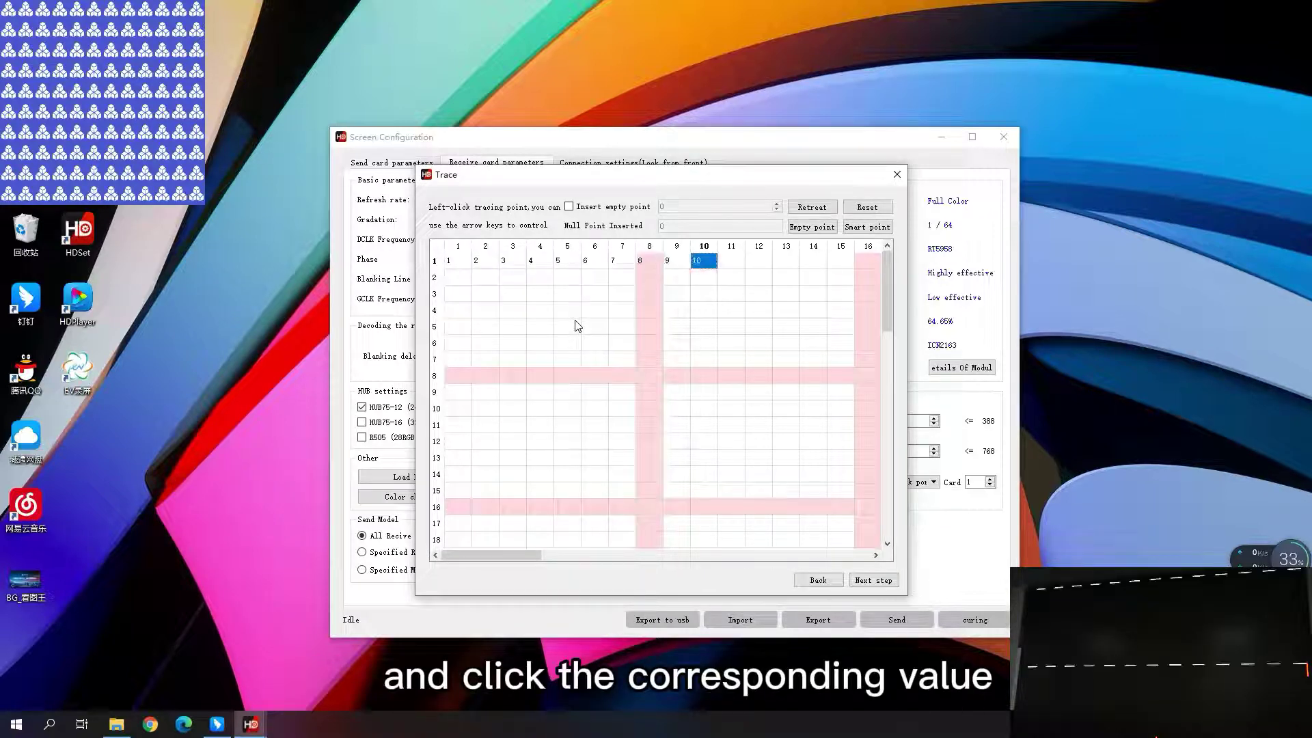
{"action": "key", "text": "Right"}
{"action": "key", "text": "Right"}
{"action": "key", "text": "Right"}
{"action": "key", "text": "Right"}
{"action": "key", "text": "Right"}
{"action": "key", "text": "Right"}
{"action": "key", "text": "Right"}
{"action": "key", "text": "Right"}
{"action": "key", "text": "Right"}
{"action": "key", "text": "Right"}
{"action": "key", "text": "Right"}
{"action": "key", "text": "Right"}
{"action": "key", "text": "Right"}
{"action": "key", "text": "Right"}
{"action": "key", "text": "Right"}
{"action": "key", "text": "Right"}
{"action": "key", "text": "Right"}
{"action": "key", "text": "Right"}
{"action": "key", "text": "Right"}
{"action": "key", "text": "Right"}
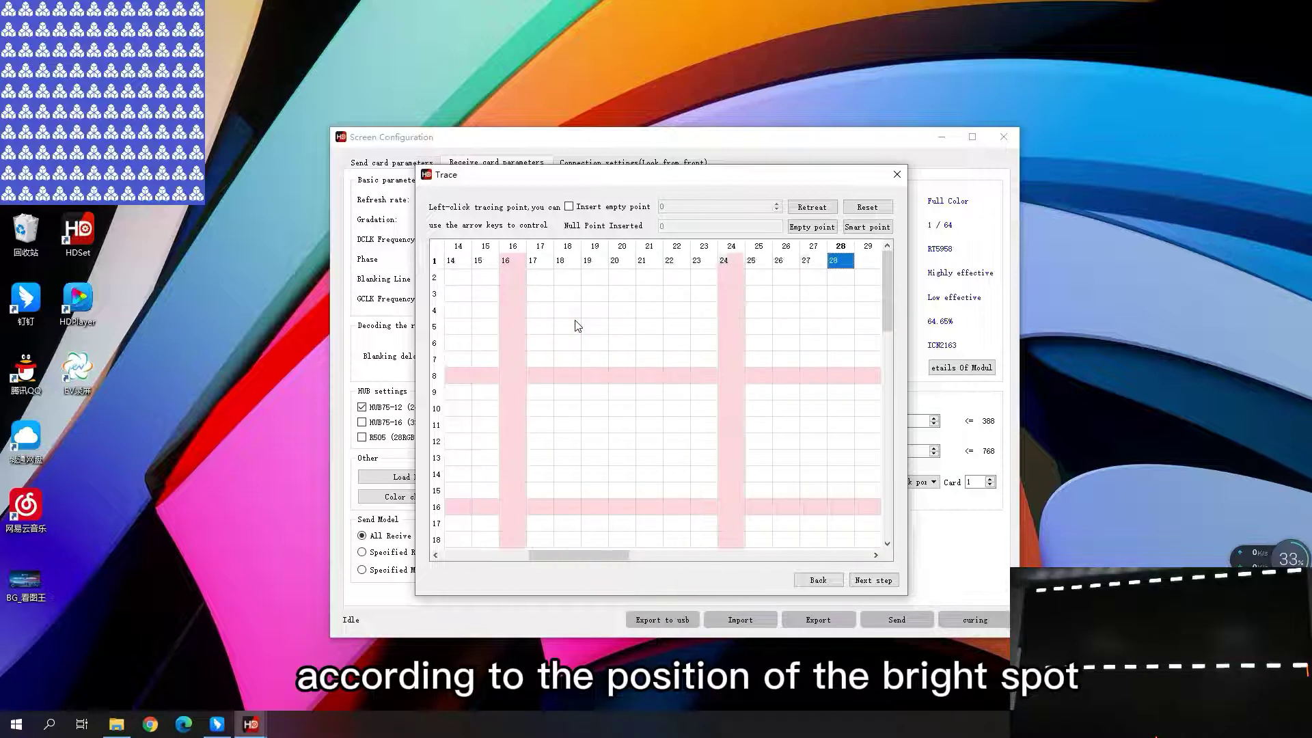
{"action": "key", "text": "Right"}
{"action": "key", "text": "Right"}
{"action": "key", "text": "Right"}
{"action": "key", "text": "Right"}
{"action": "key", "text": "Right"}
{"action": "key", "text": "Right"}
{"action": "key", "text": "Right"}
{"action": "key", "text": "Right"}
{"action": "key", "text": "Right"}
{"action": "key", "text": "Right"}
{"action": "key", "text": "Right"}
{"action": "key", "text": "Right"}
{"action": "key", "text": "Right"}
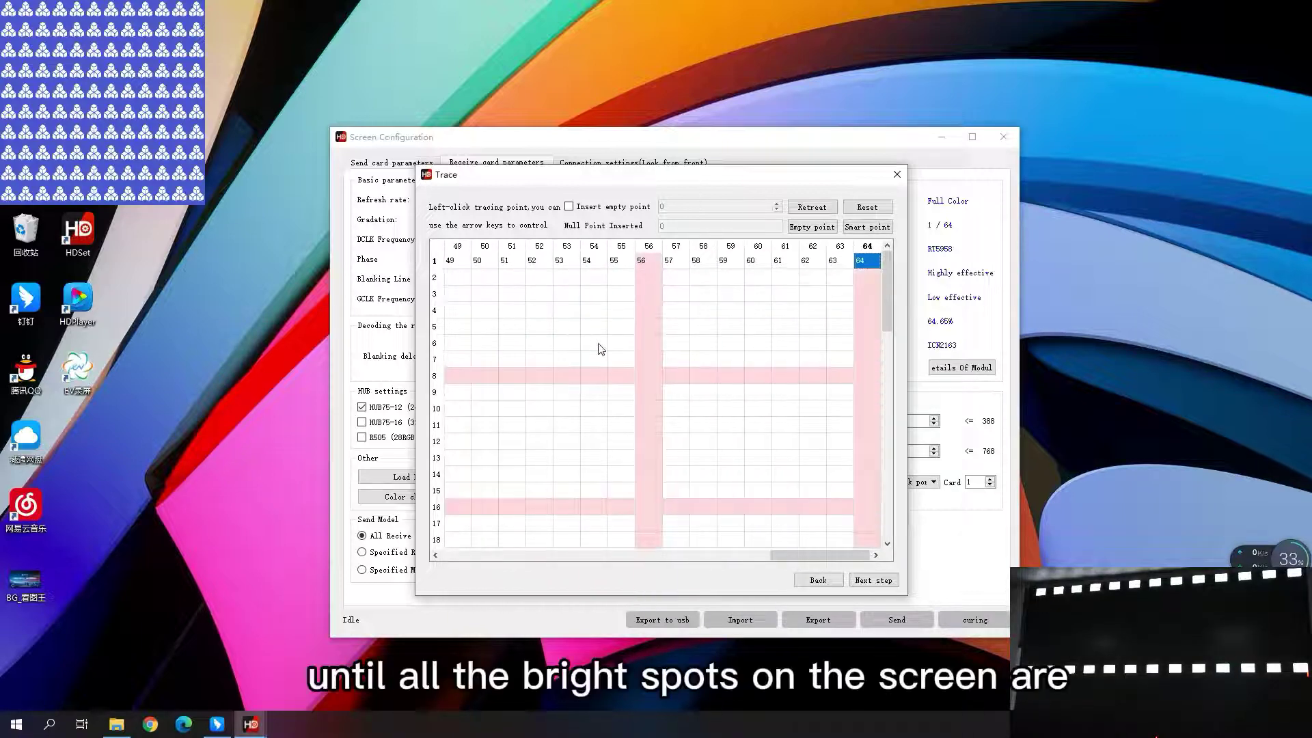
{"action": "left_click_drag", "start_coordinate": [834, 559], "coordinate": [486, 565]}
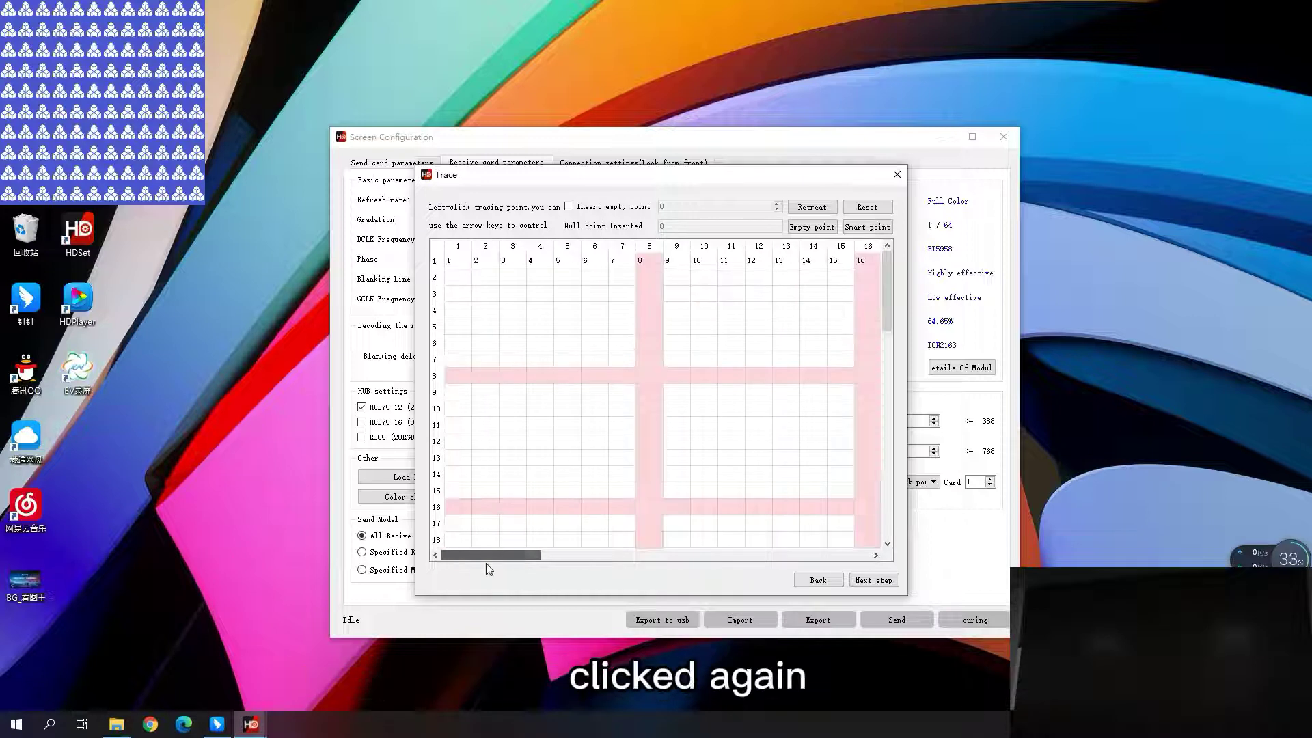
{"action": "left_click", "coordinate": [459, 282]}
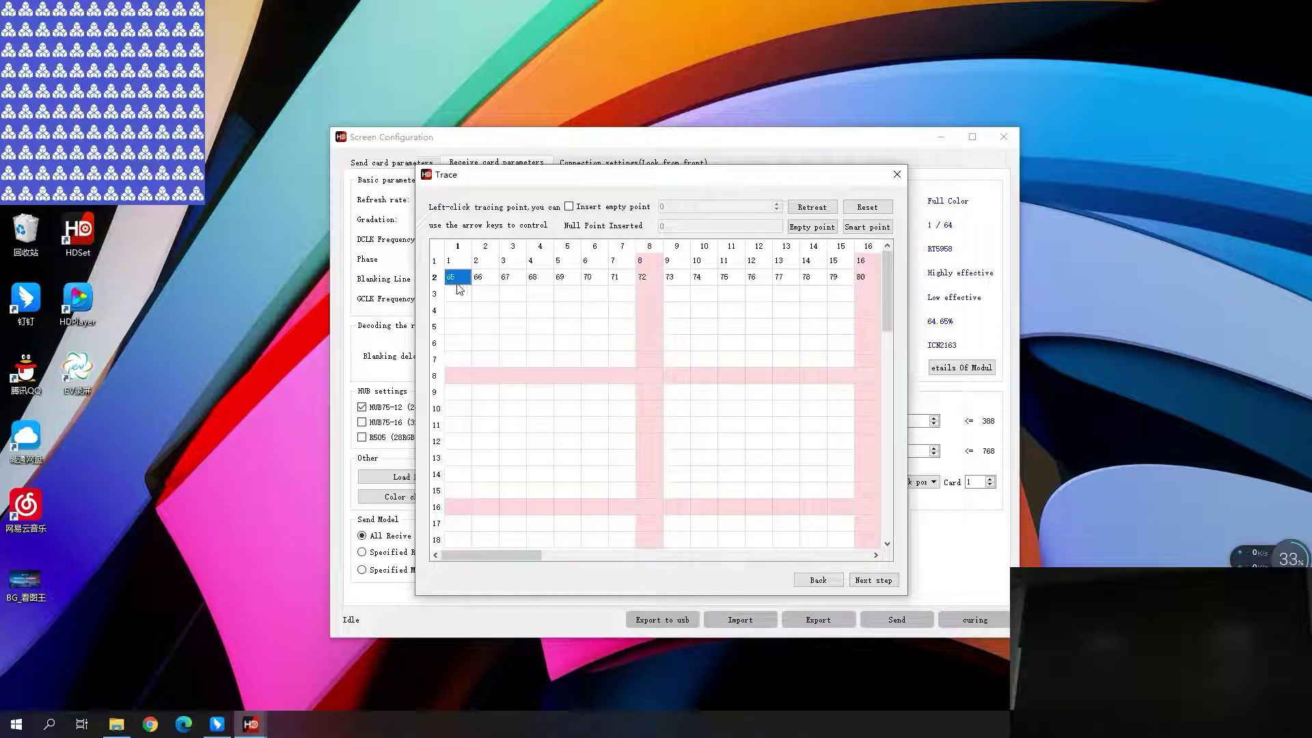
{"action": "key", "text": "Down"}
{"action": "key", "text": "Down"}
{"action": "key", "text": "Down"}
{"action": "key", "text": "Down"}
{"action": "key", "text": "Down"}
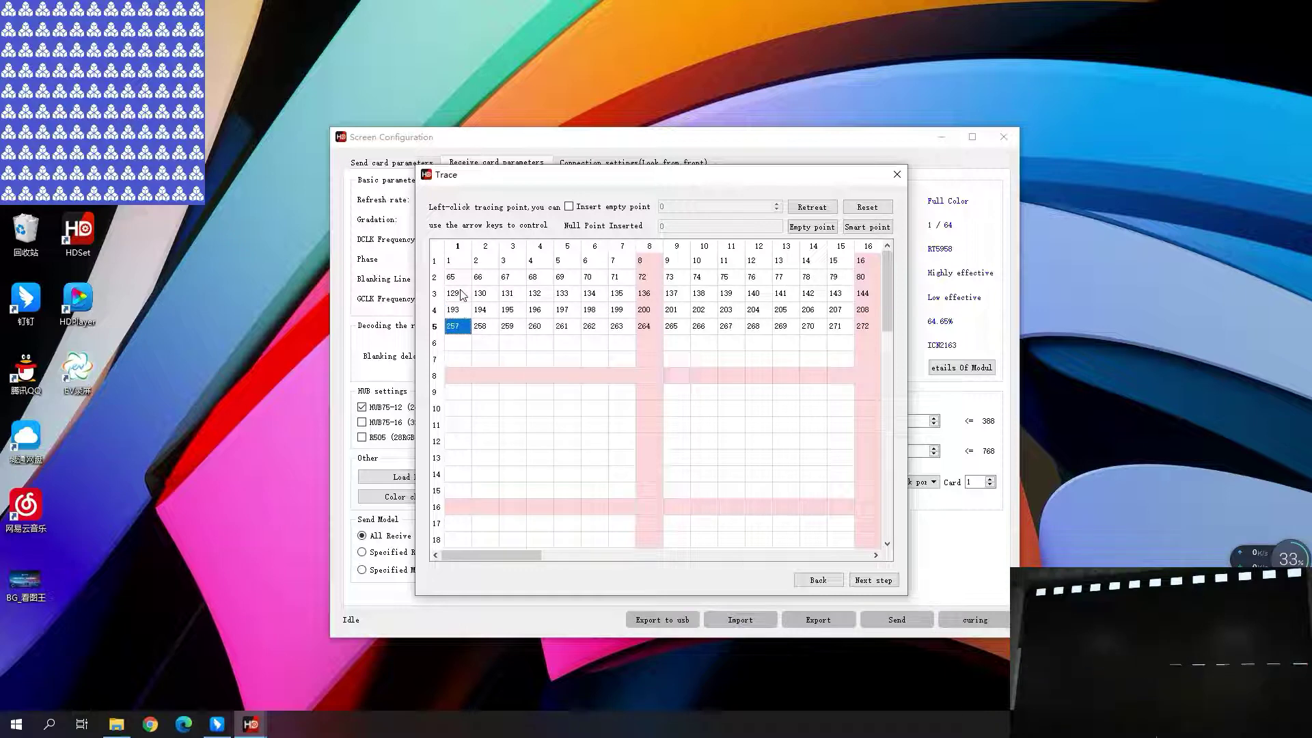
{"action": "key", "text": "Down"}
{"action": "key", "text": "Down"}
{"action": "key", "text": "Down"}
{"action": "key", "text": "Down"}
{"action": "key", "text": "Down"}
{"action": "key", "text": "Down"}
{"action": "key", "text": "Down"}
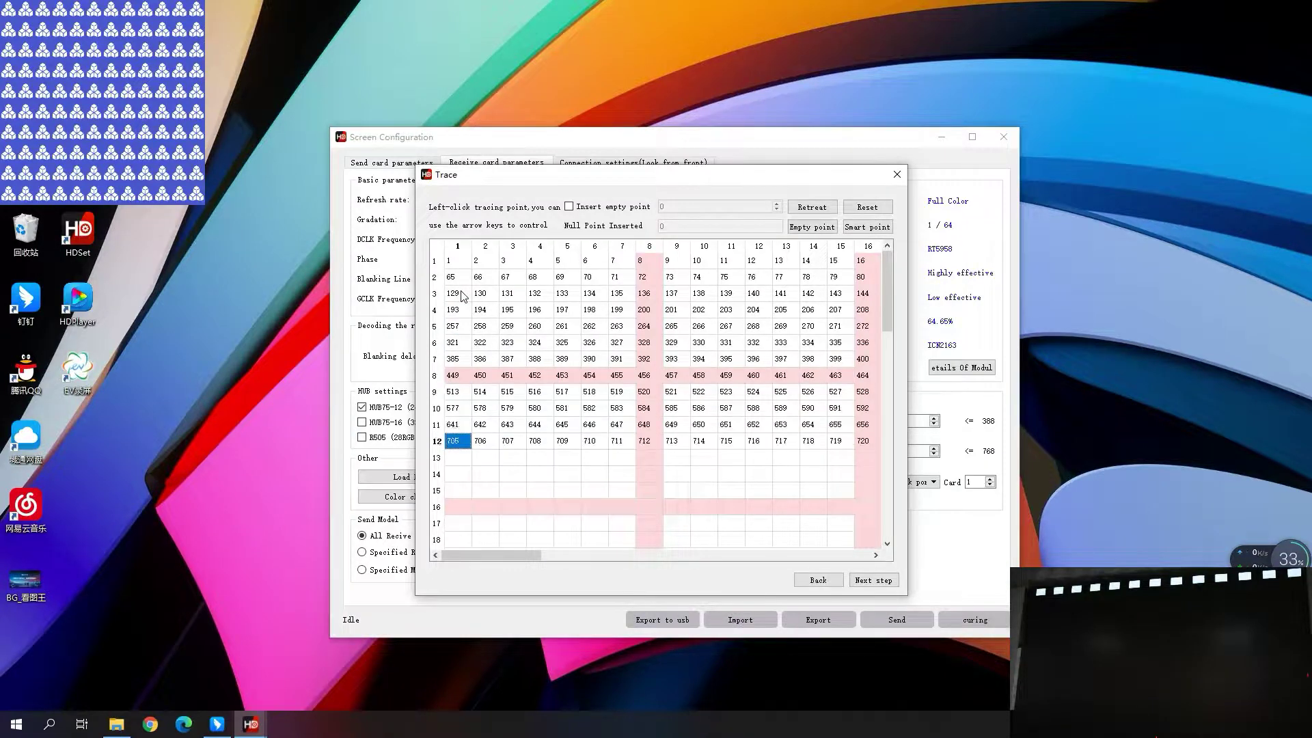
{"action": "key", "text": "Down"}
{"action": "key", "text": "Down"}
{"action": "key", "text": "Down"}
{"action": "key", "text": "Down"}
{"action": "key", "text": "Down"}
{"action": "key", "text": "Down"}
{"action": "key", "text": "Down"}
{"action": "key", "text": "Down"}
{"action": "key", "text": "Down"}
{"action": "key", "text": "Down"}
{"action": "key", "text": "Down"}
{"action": "key", "text": "Down"}
{"action": "key", "text": "Down"}
{"action": "key", "text": "Down"}
{"action": "key", "text": "Down"}
{"action": "key", "text": "Down"}
{"action": "key", "text": "Down"}
{"action": "key", "text": "Down"}
{"action": "key", "text": "Down"}
{"action": "key", "text": "Down"}
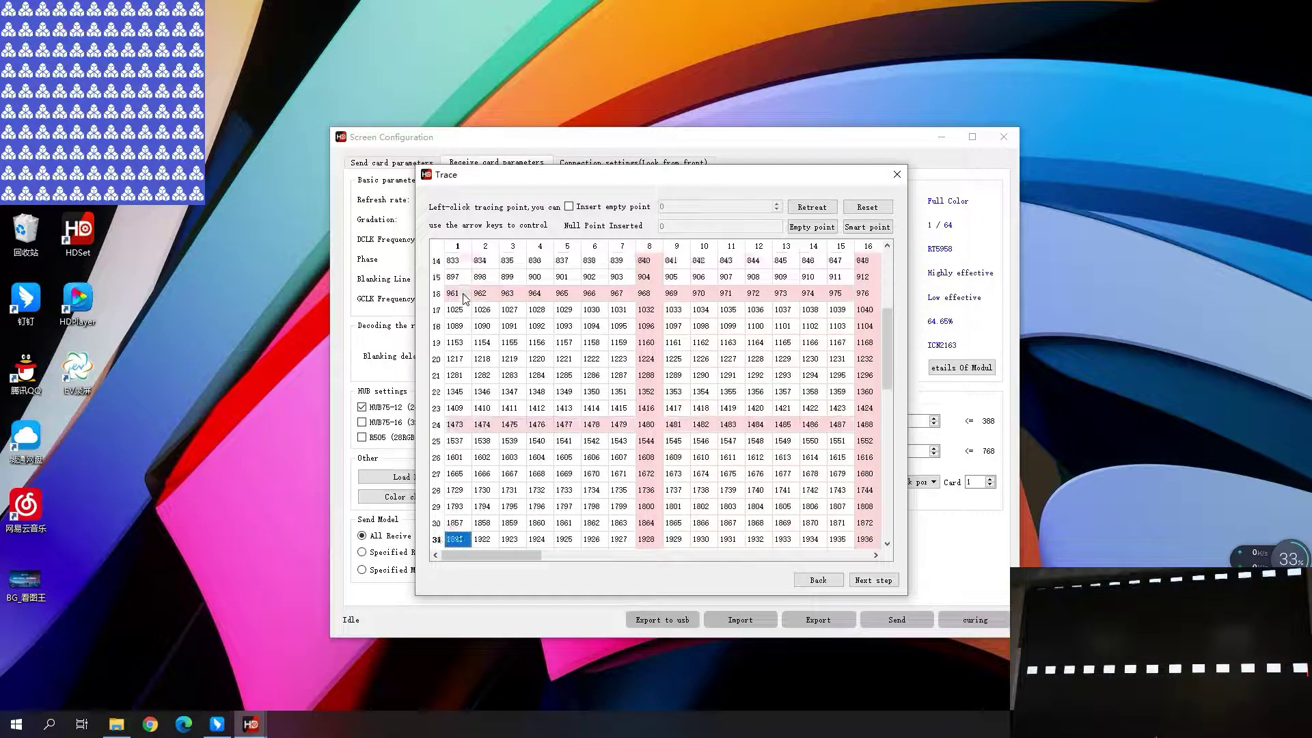
{"action": "key", "text": "Down"}
{"action": "key", "text": "Down"}
{"action": "key", "text": "Down"}
{"action": "key", "text": "Down"}
{"action": "key", "text": "Down"}
{"action": "key", "text": "Down"}
{"action": "key", "text": "Down"}
{"action": "key", "text": "Down"}
{"action": "key", "text": "Down"}
{"action": "key", "text": "Down"}
{"action": "key", "text": "Down"}
{"action": "key", "text": "Down"}
{"action": "key", "text": "Down"}
{"action": "key", "text": "Down"}
{"action": "key", "text": "Down"}
{"action": "key", "text": "Down"}
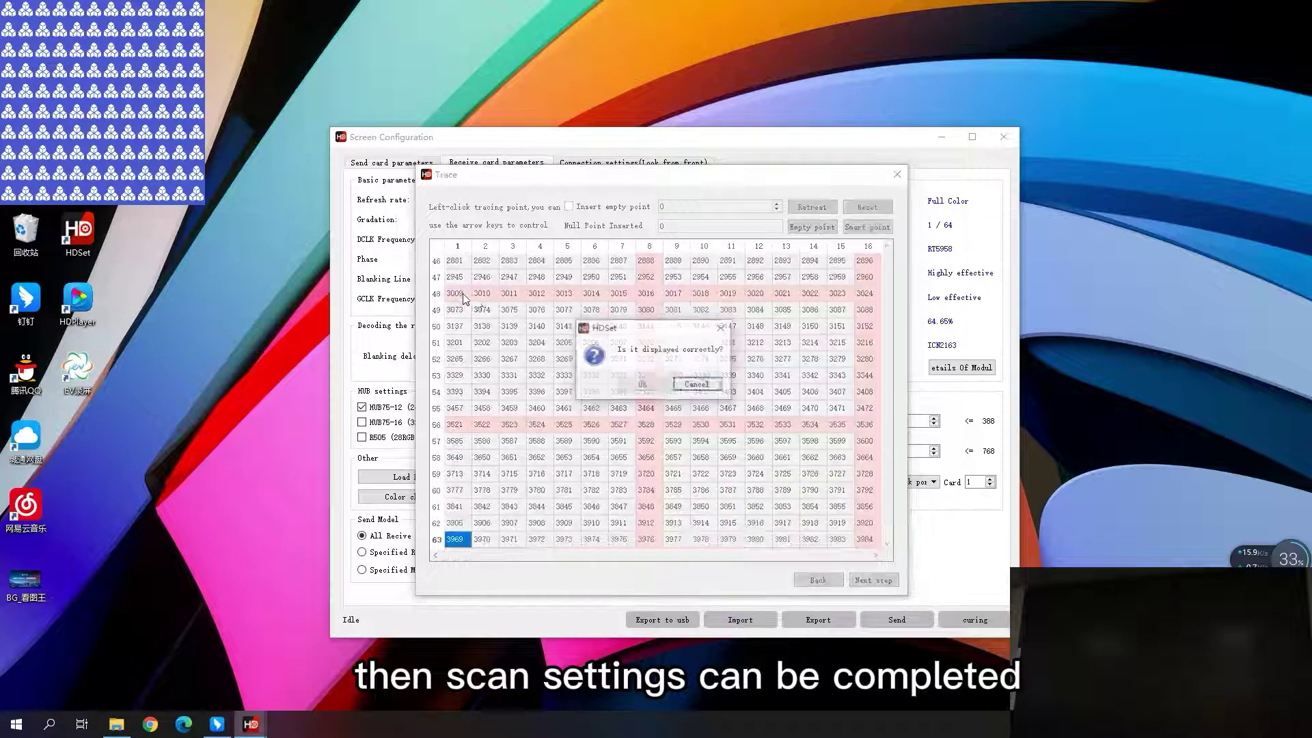
Step: Confirm the trace displays correctly, send the receive card parameters and cure them to the card
{"action": "left_click", "coordinate": [641, 385]}
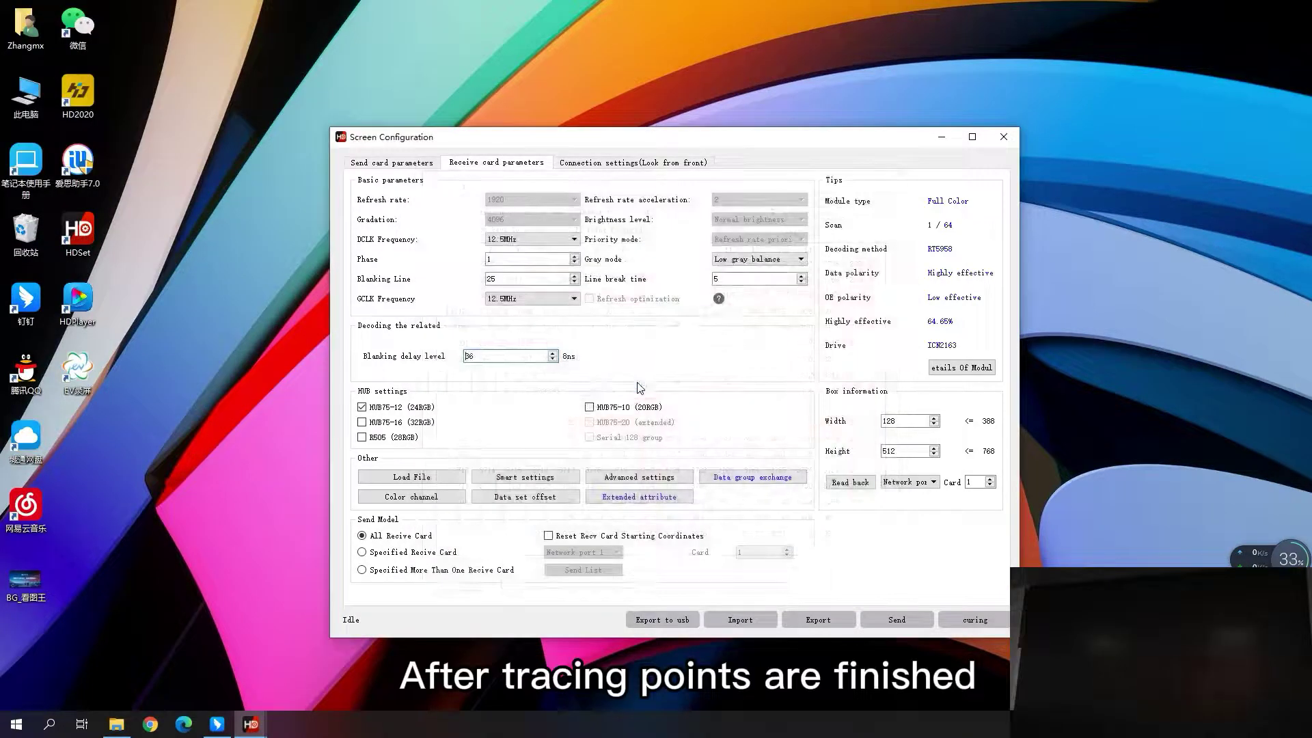
{"action": "left_click", "coordinate": [920, 623]}
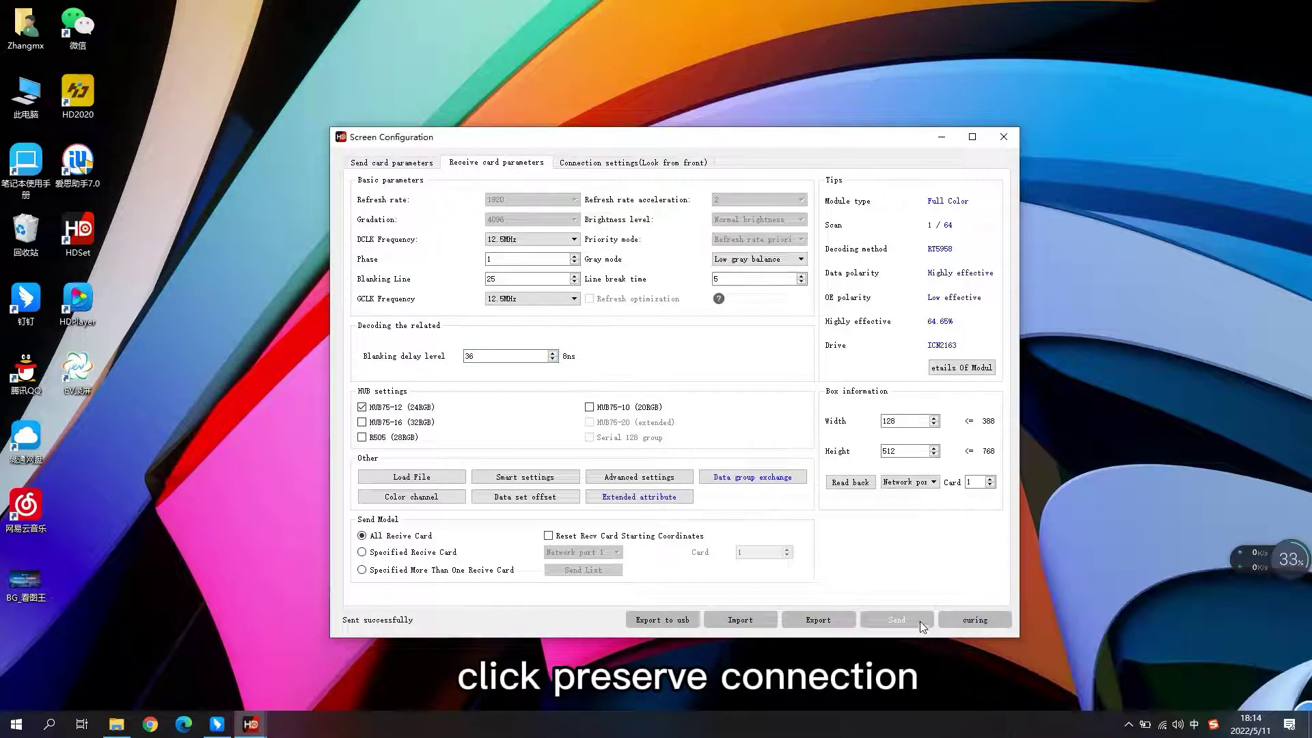
{"action": "left_click", "coordinate": [990, 622]}
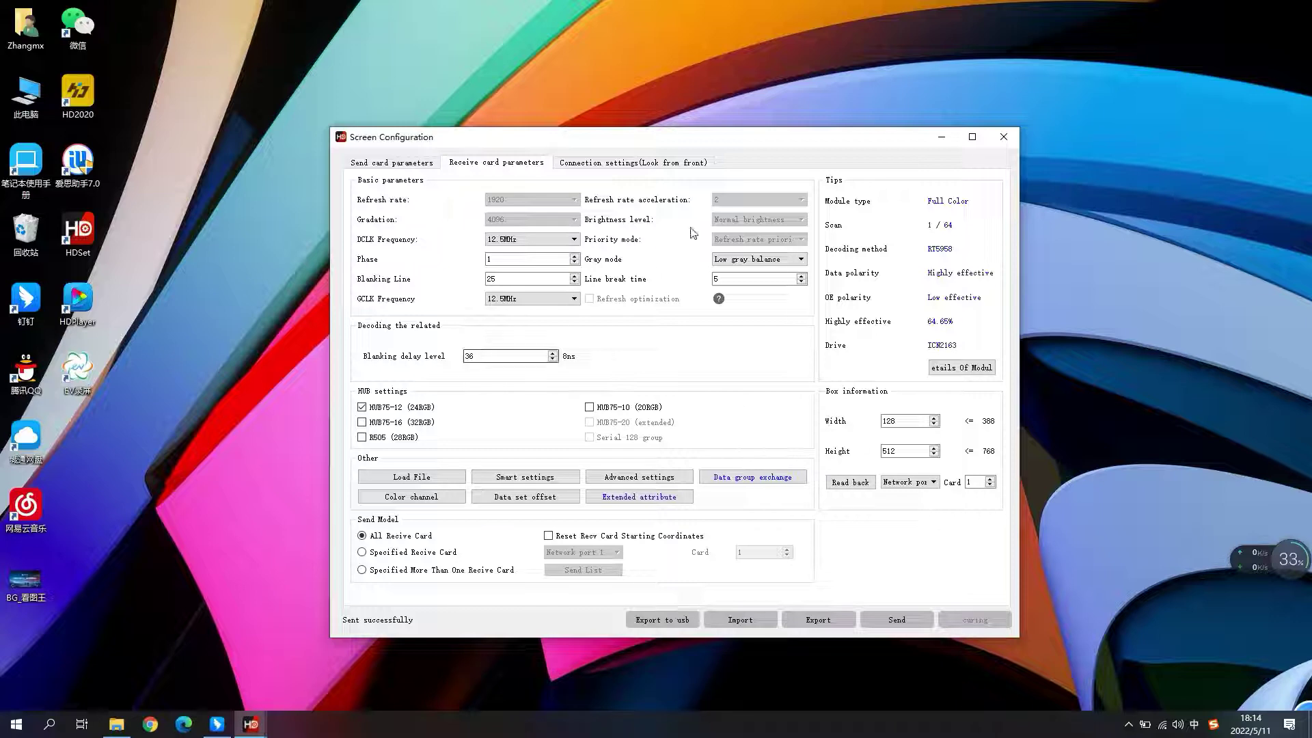
Step: In full-screen Connection settings, set boxes to 128×512 with 13 columns
{"action": "left_click", "coordinate": [689, 166]}
{"action": "left_click", "coordinate": [972, 136]}
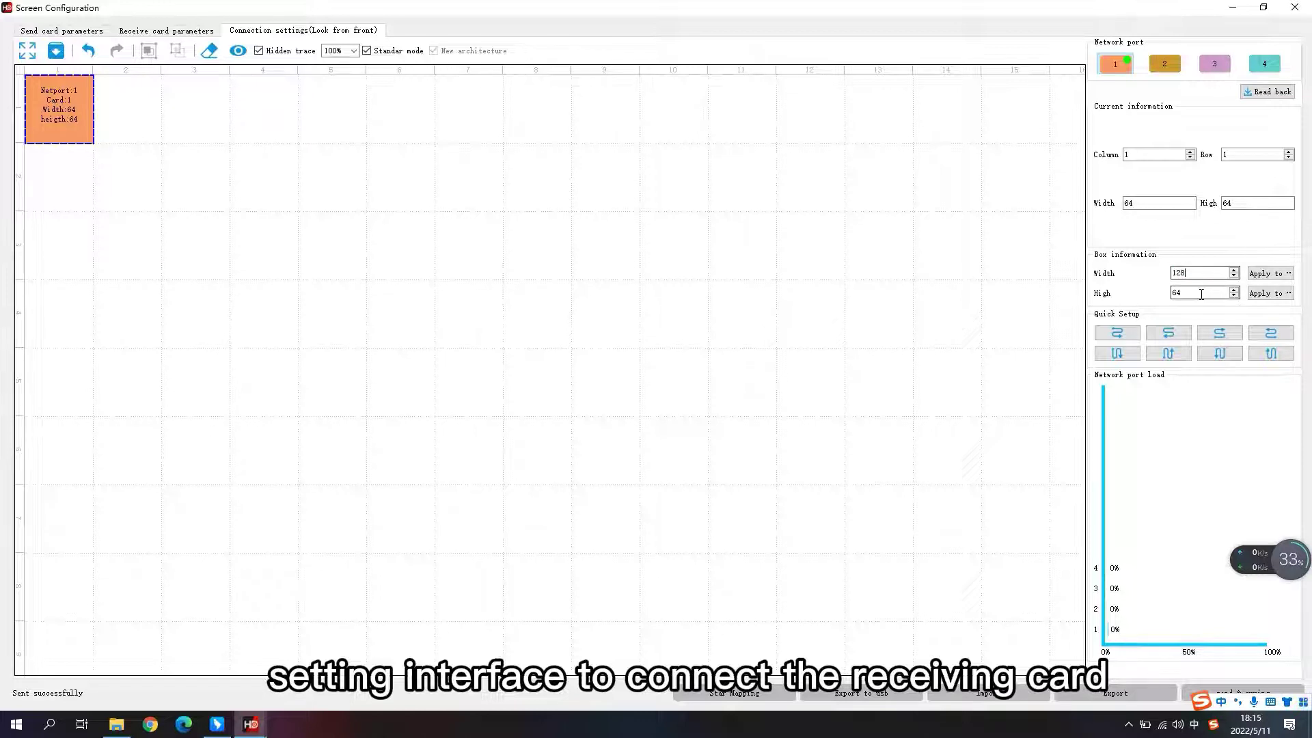
{"action": "left_click", "coordinate": [1201, 294]}
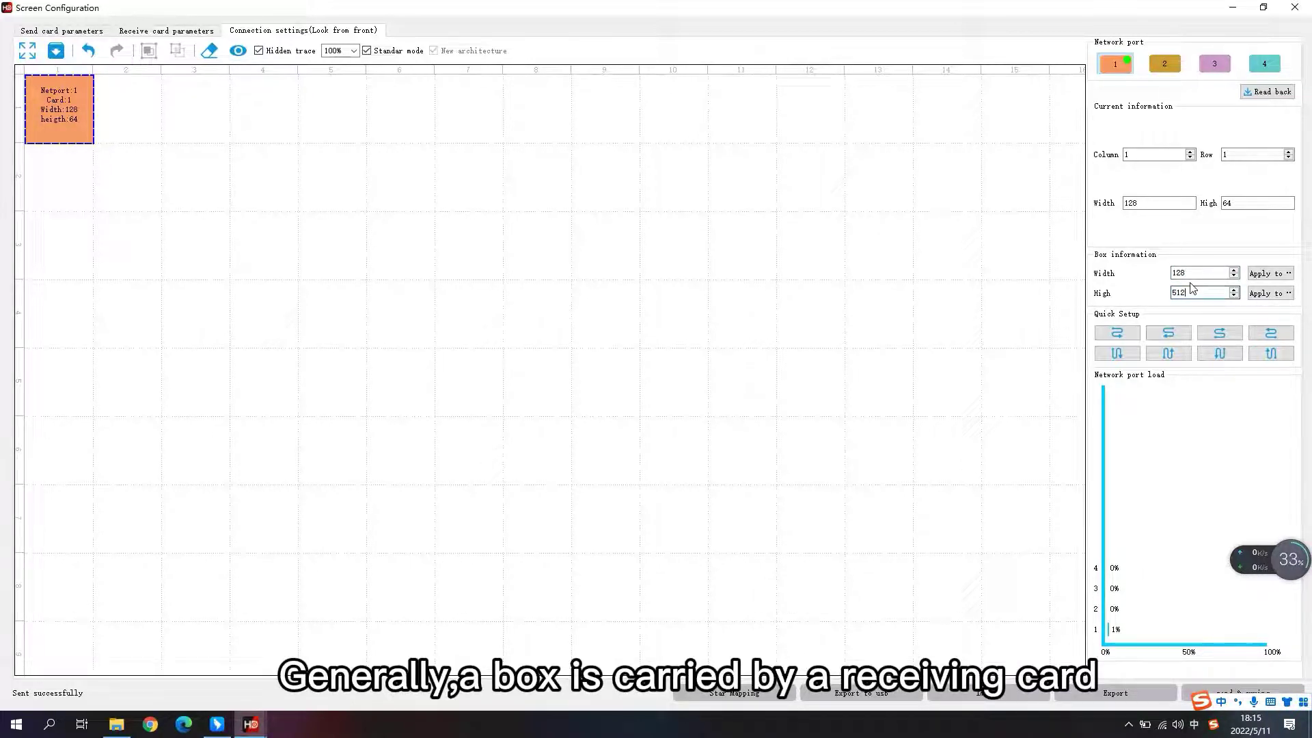
{"action": "left_click", "coordinate": [1160, 156]}
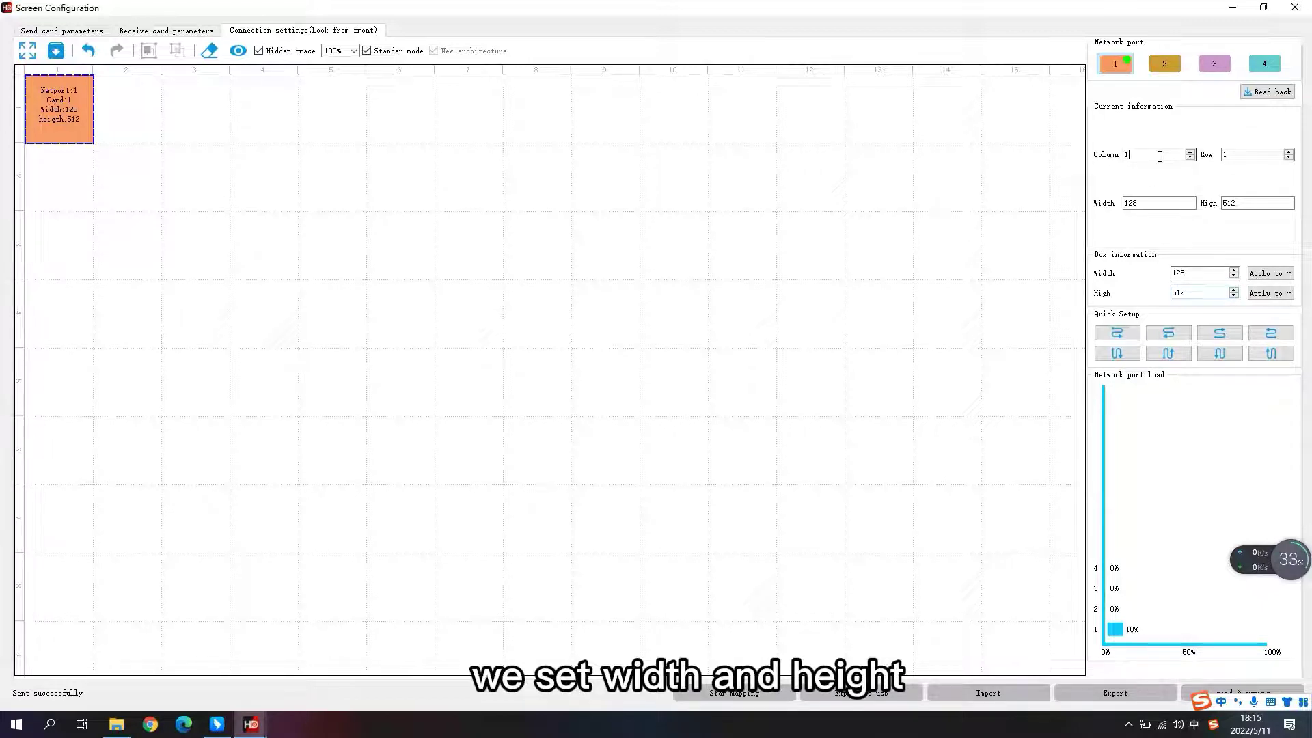
{"action": "type", "text": "1"}
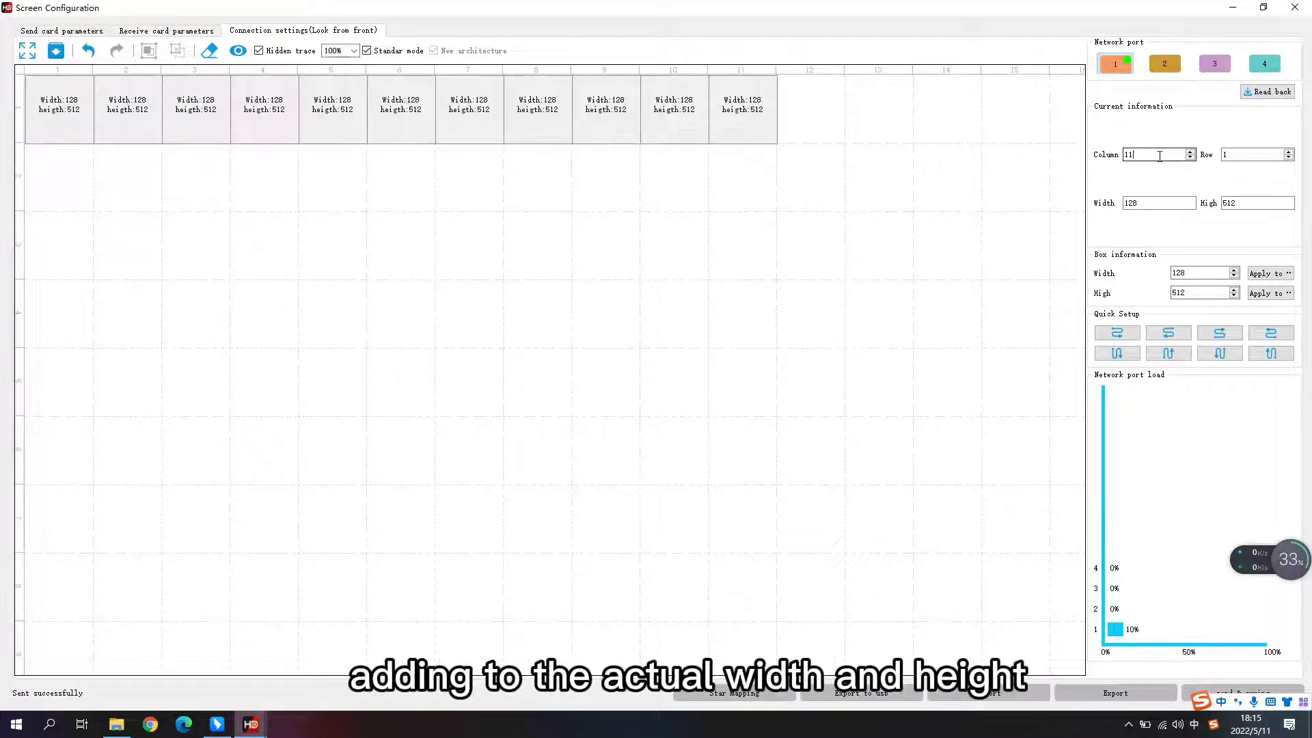
{"action": "type", "text": "13"}
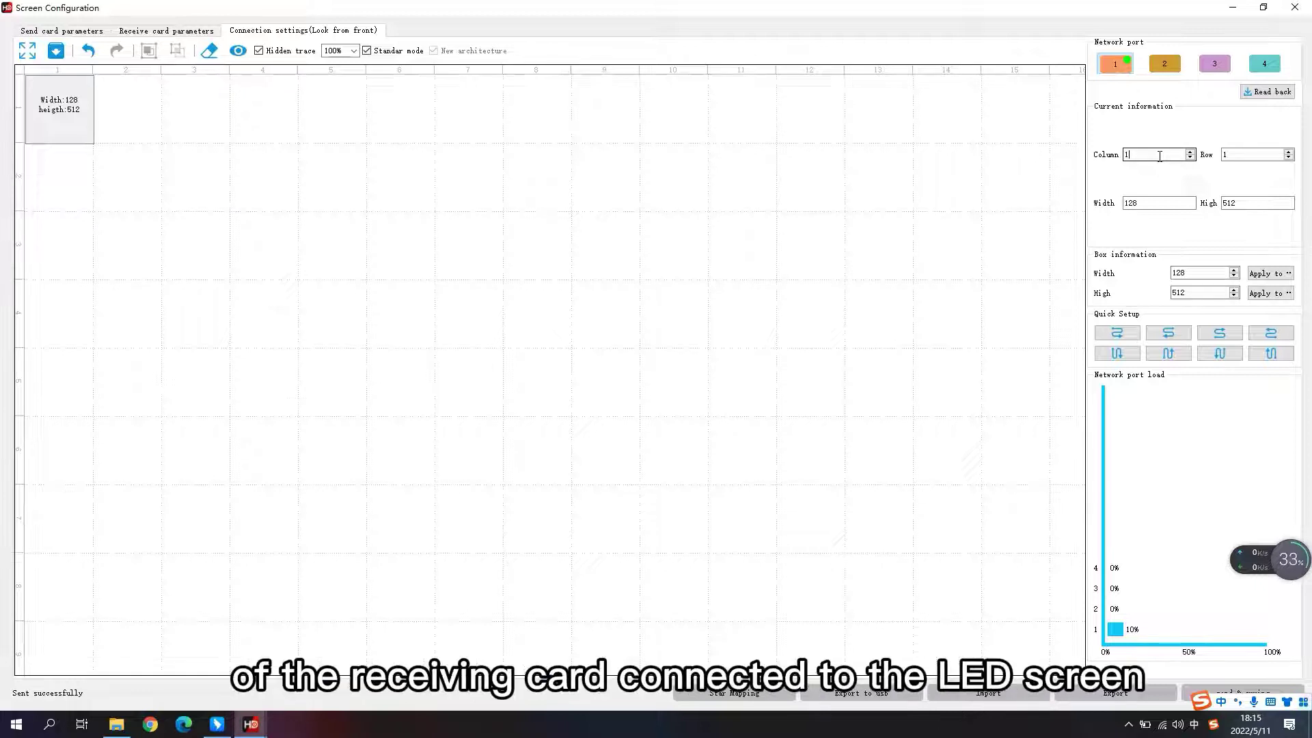
{"action": "key", "text": "BackSpace"}
Step: Set 2 rows, then wire columns 7–1 right-to-left: row 1 to port 1, row 2 to port 2
{"action": "type", "text": "2"}
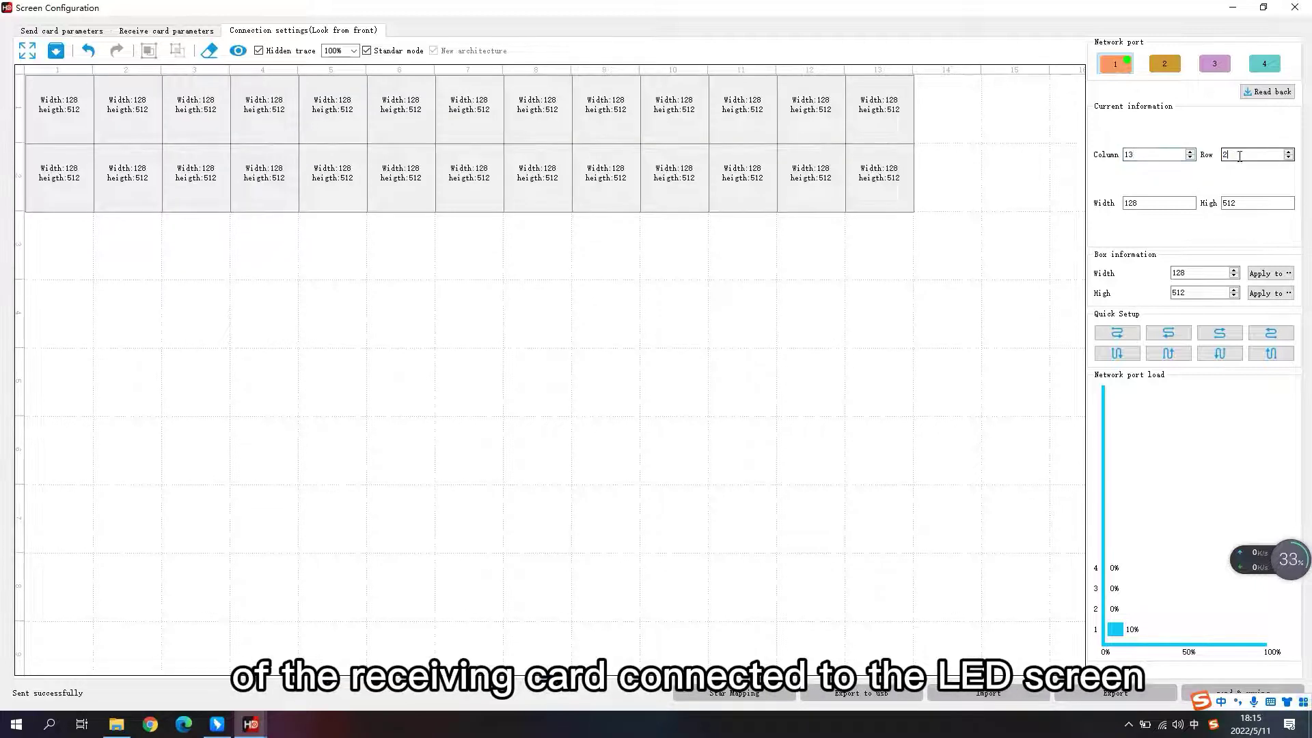
{"action": "left_click", "coordinate": [1165, 71]}
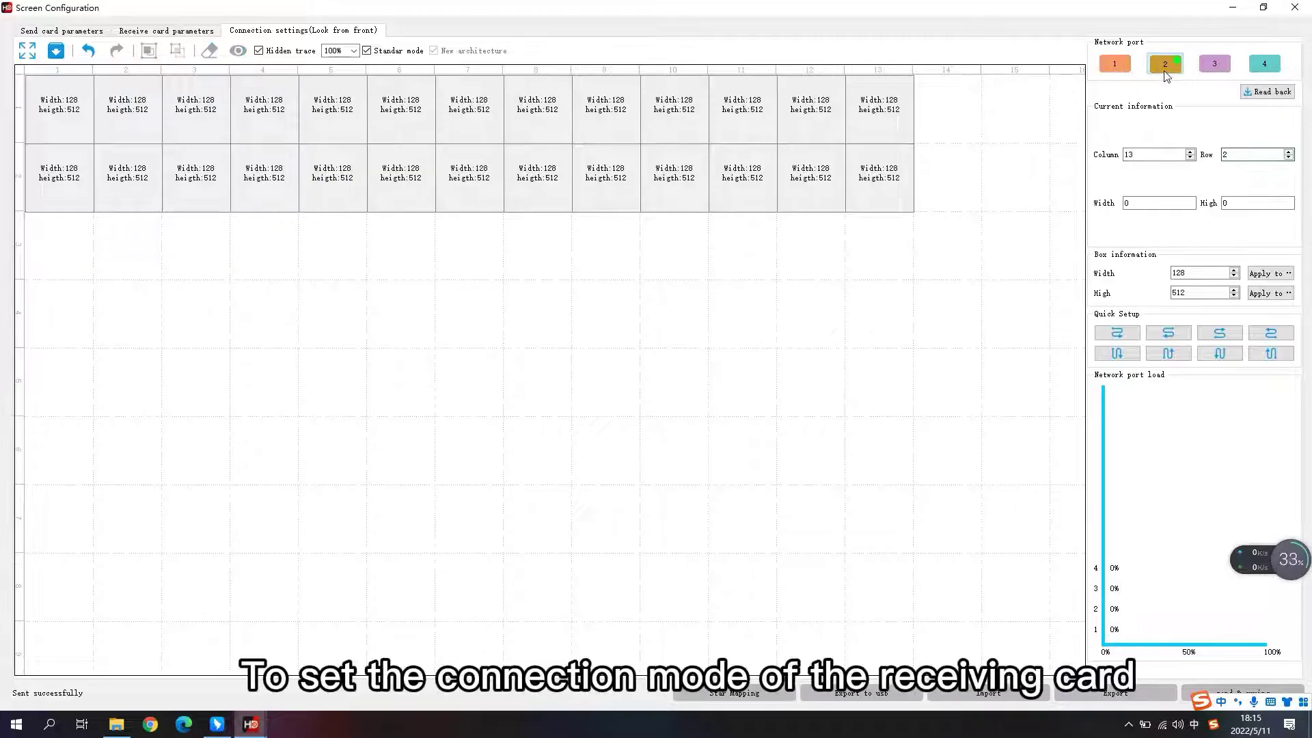
{"action": "left_click", "coordinate": [1125, 65]}
{"action": "left_click", "coordinate": [1168, 333]}
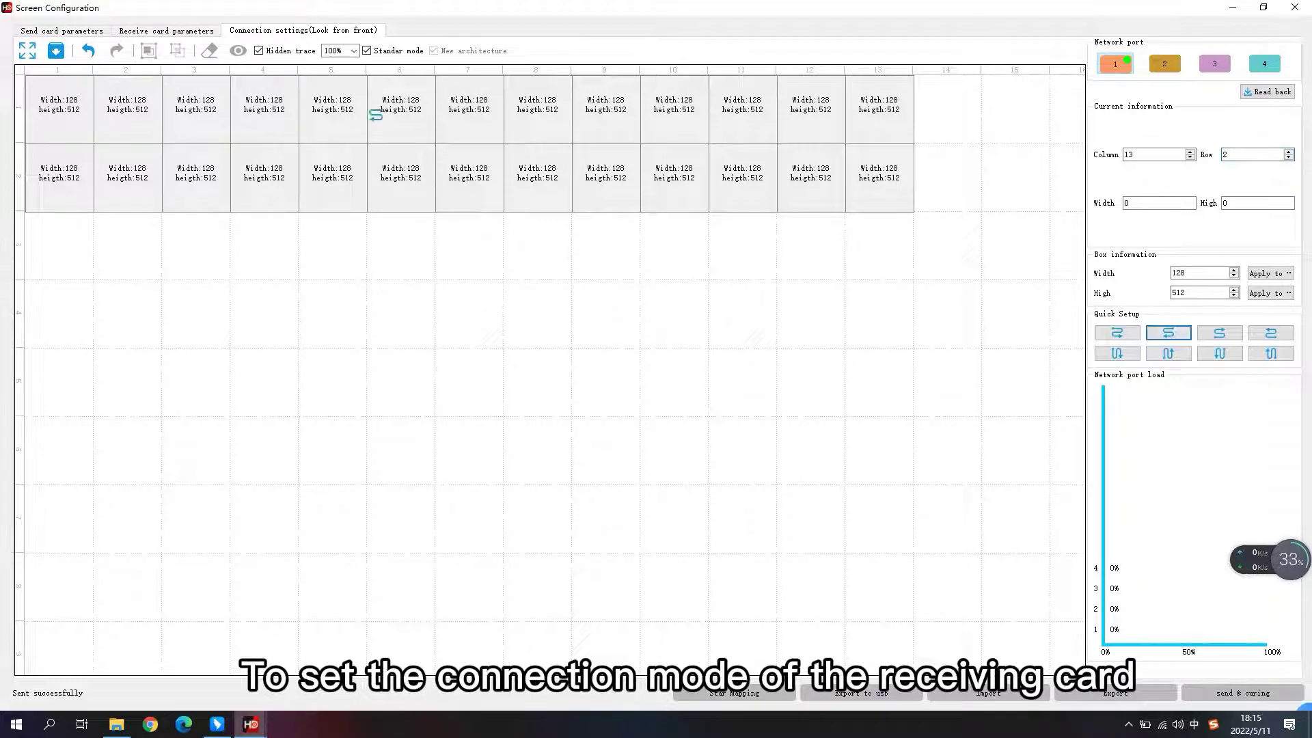
{"action": "left_click_drag", "start_coordinate": [449, 115], "coordinate": [76, 113]}
{"action": "left_click", "coordinate": [1179, 65]}
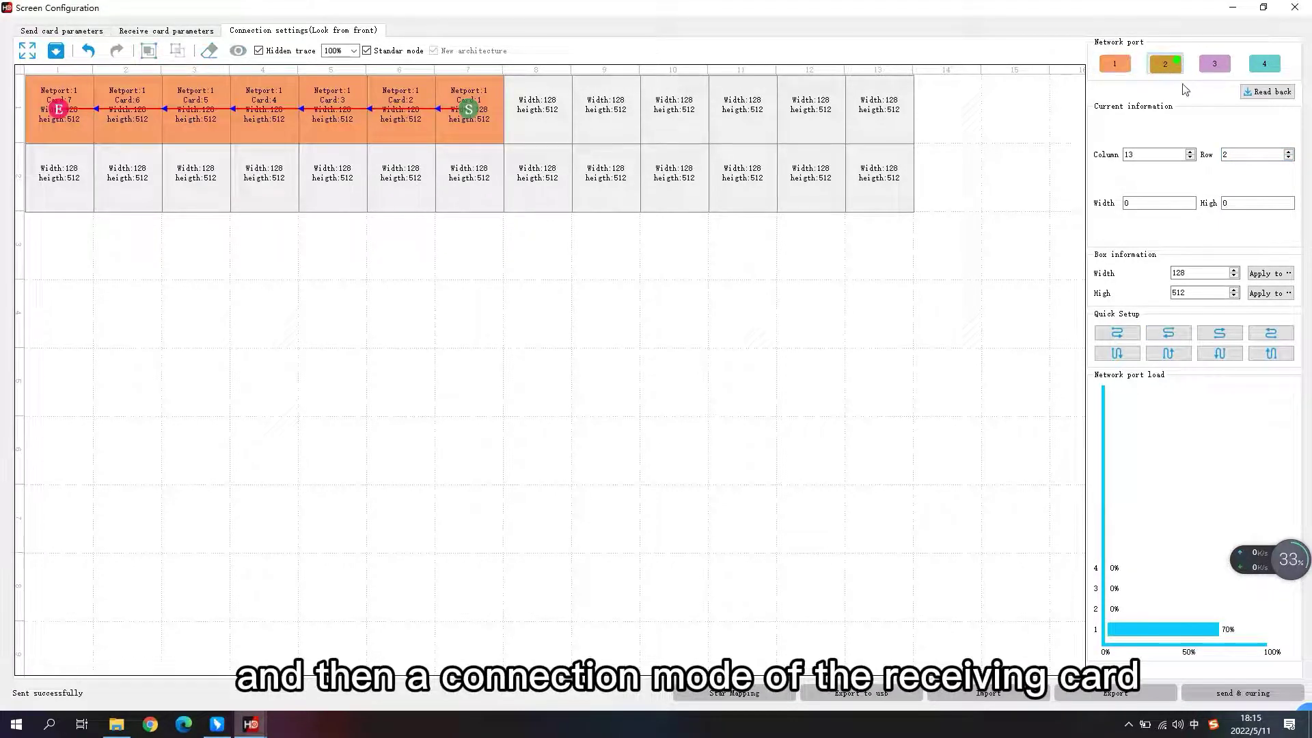
{"action": "left_click", "coordinate": [1167, 335]}
{"action": "left_click_drag", "start_coordinate": [474, 186], "coordinate": [60, 180]}
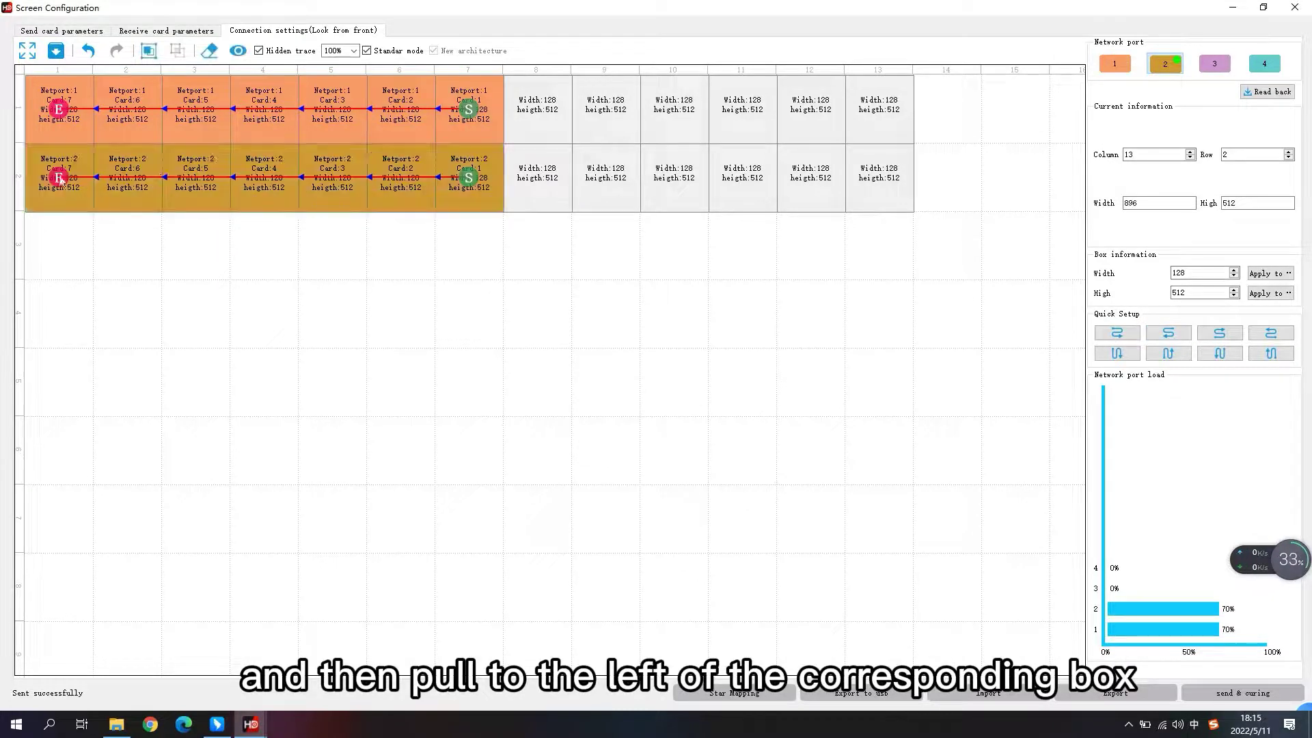
Step: Wire columns 8–13 of row 1 to port 3 and of row 2 to port 4
{"action": "left_click", "coordinate": [1217, 68]}
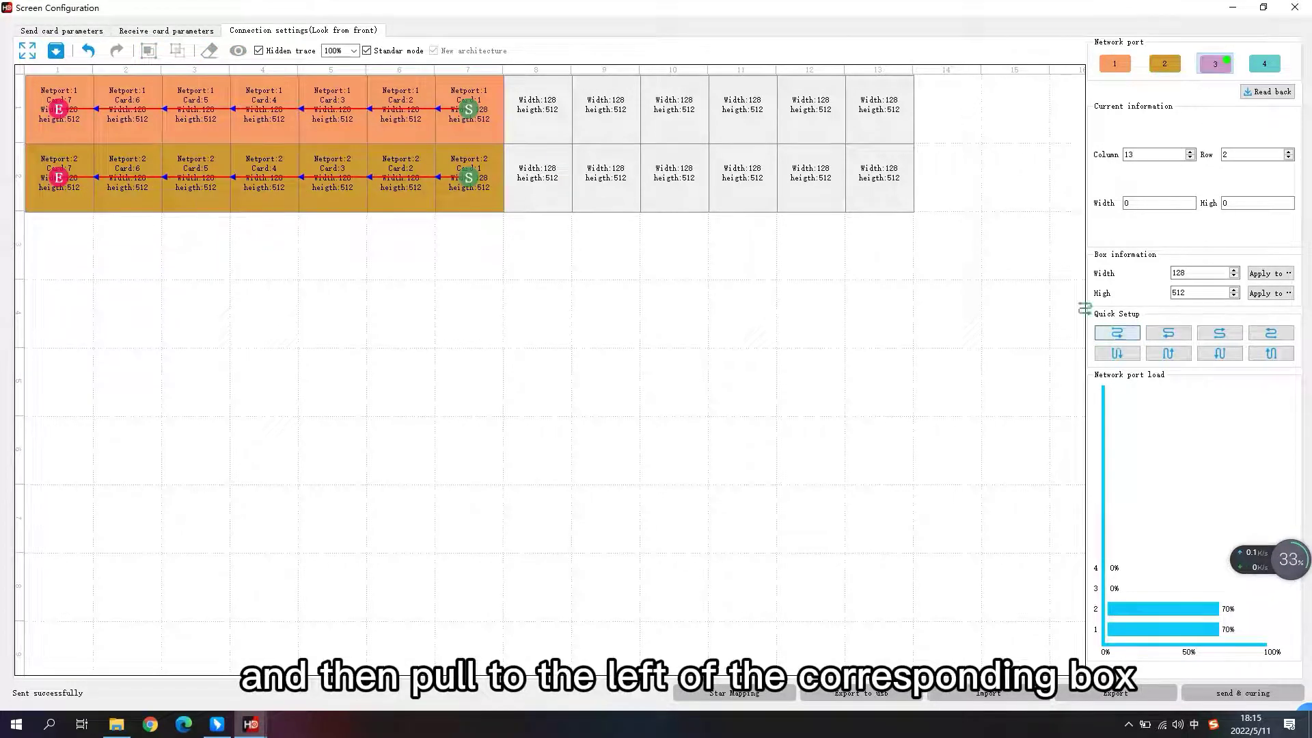
{"action": "left_click_drag", "start_coordinate": [538, 109], "coordinate": [881, 109]}
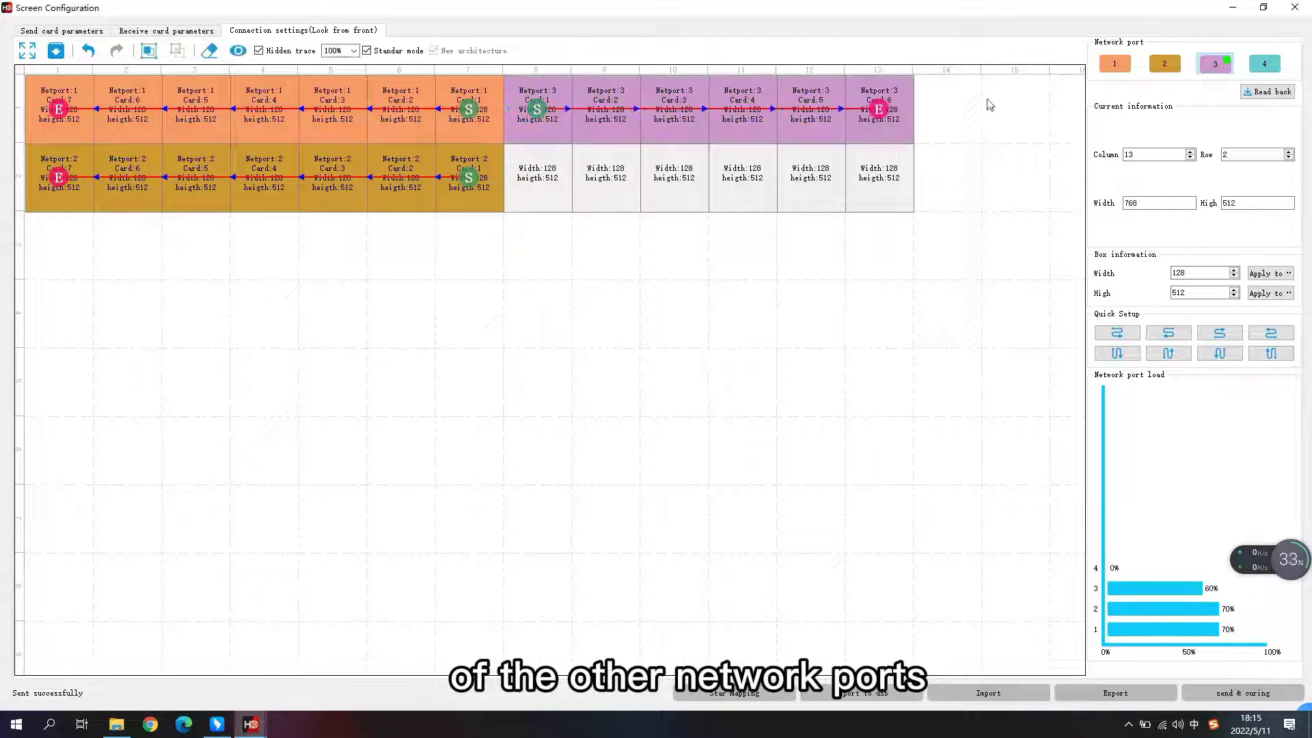
{"action": "left_click", "coordinate": [1271, 66]}
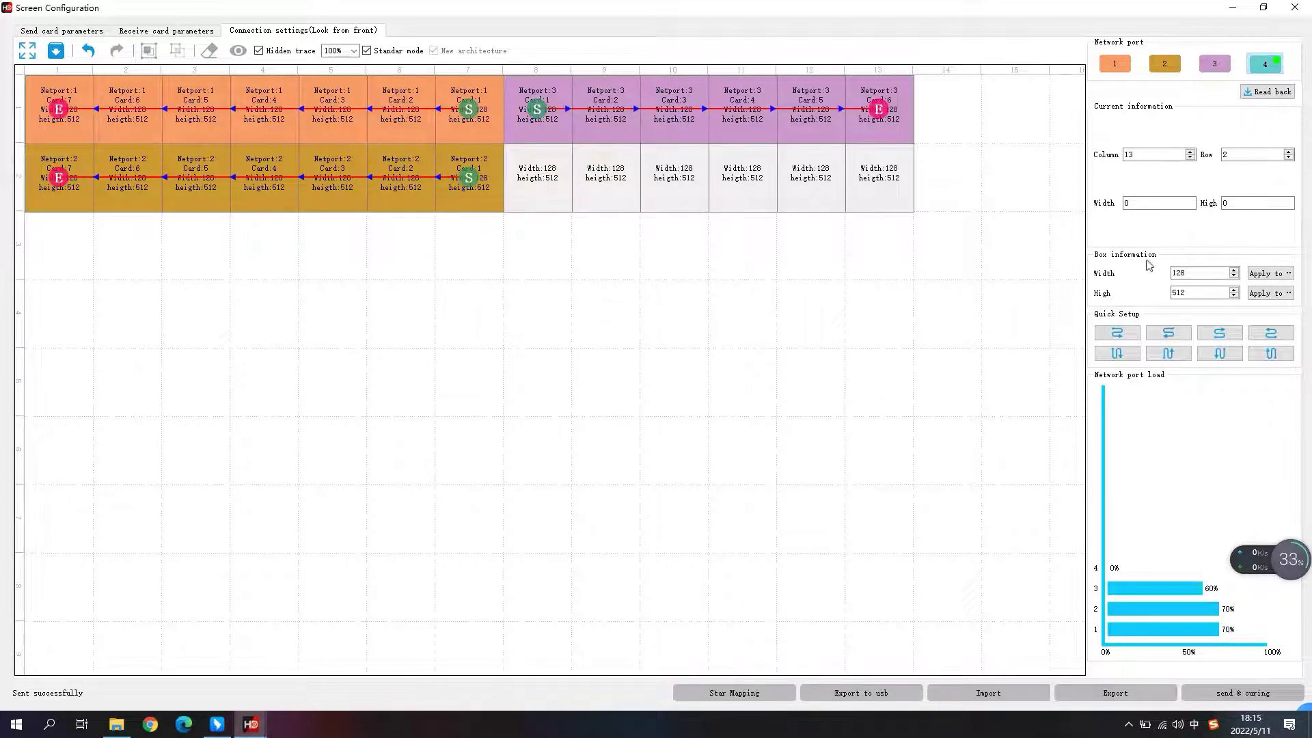
{"action": "left_click_drag", "start_coordinate": [1117, 333], "coordinate": [892, 163]}
Step: Use send & curing to push the four-port connection layout onto the receiving cards
{"action": "left_click", "coordinate": [1249, 695]}
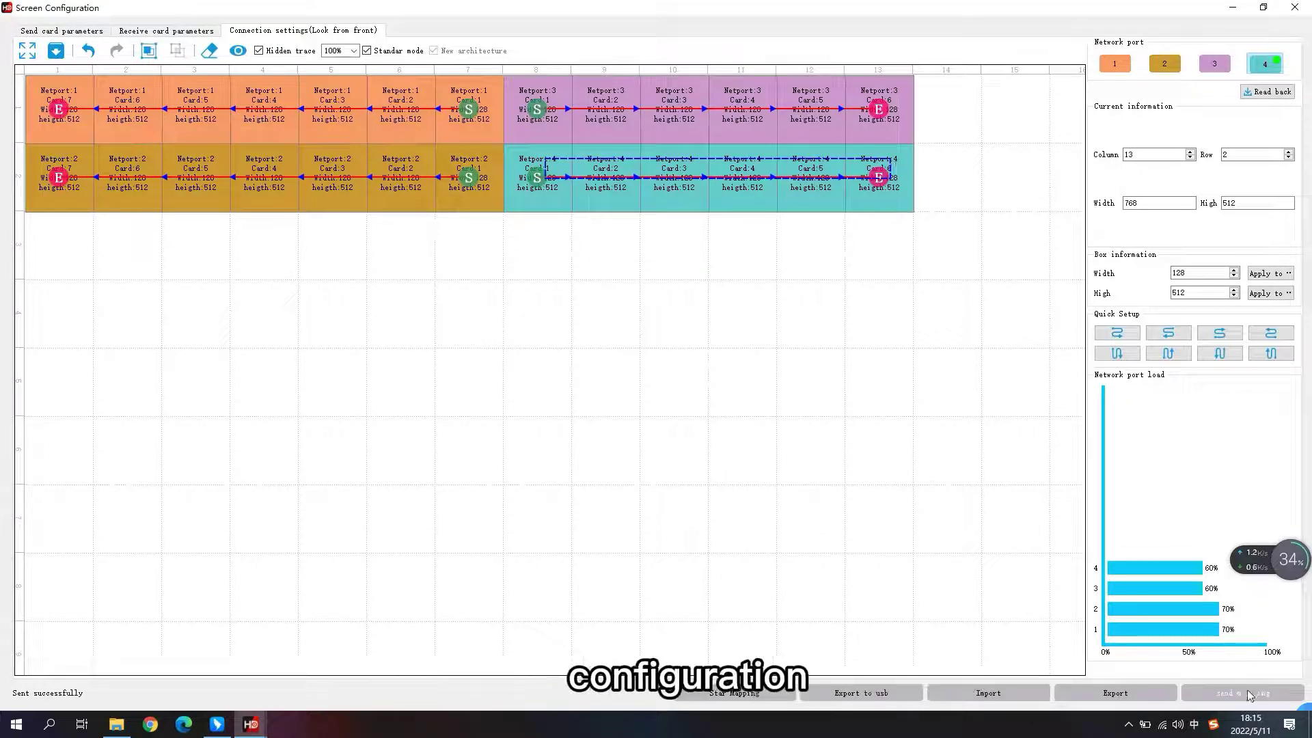